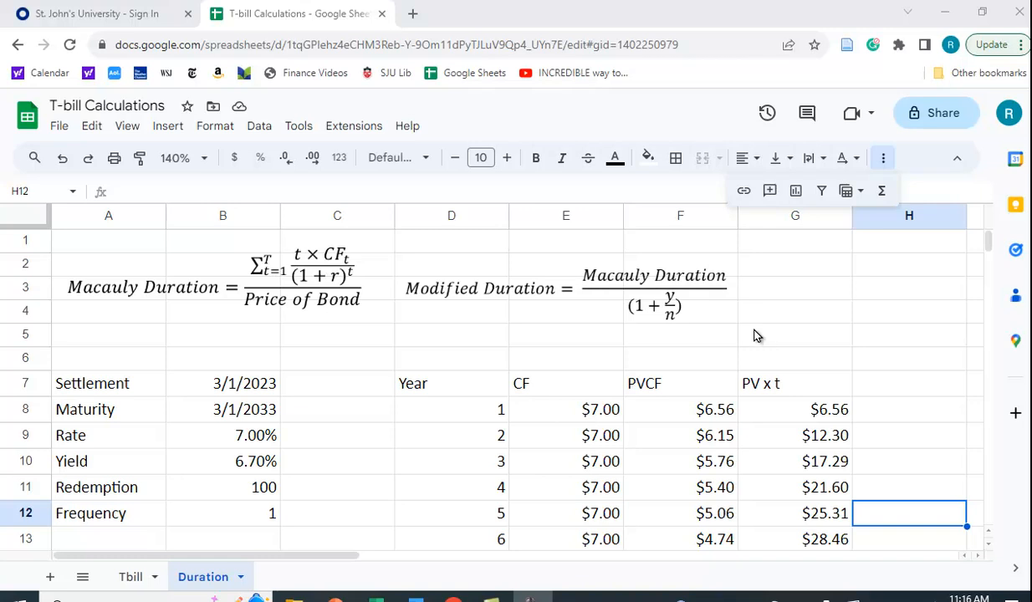
# - Examine the formulas behind the first cash flow in E8 and the present values in F8 and F9
pyautogui.scroll(-1, 753, 335)
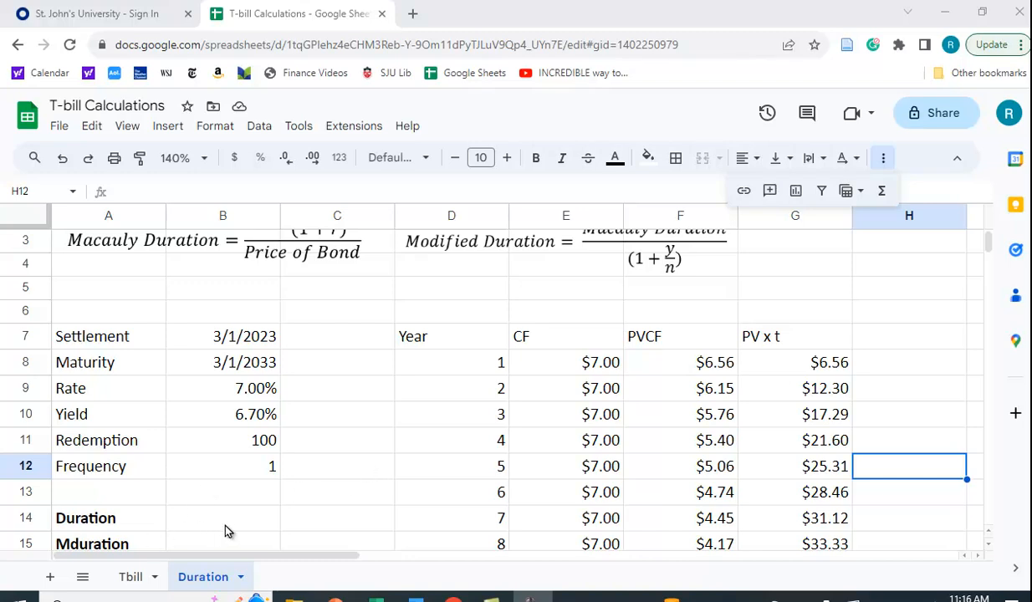
pyautogui.click(588, 369)
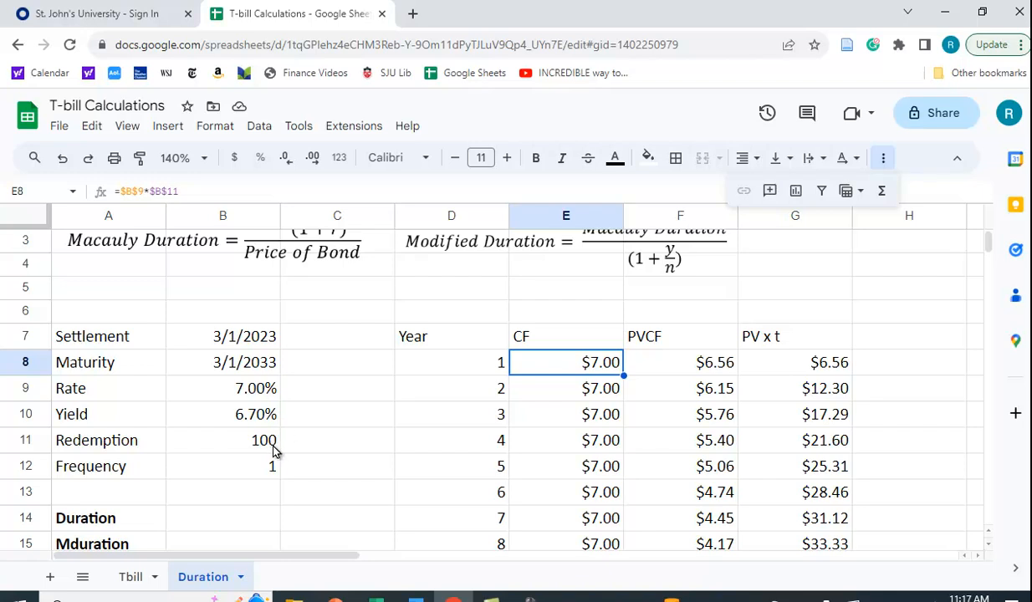
pyautogui.scroll(-3, 608, 395)
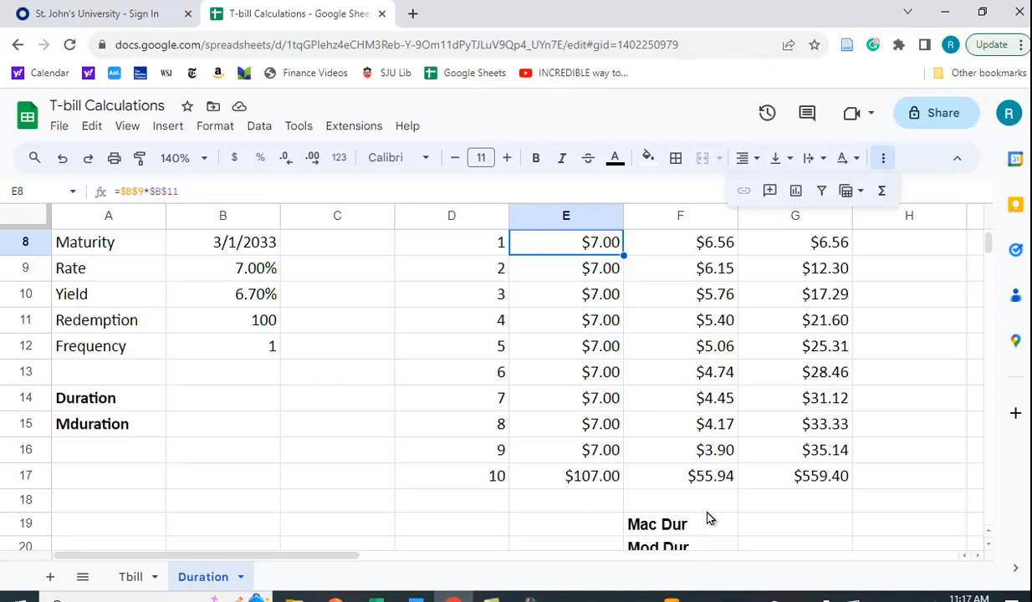
pyautogui.scroll(1, 707, 518)
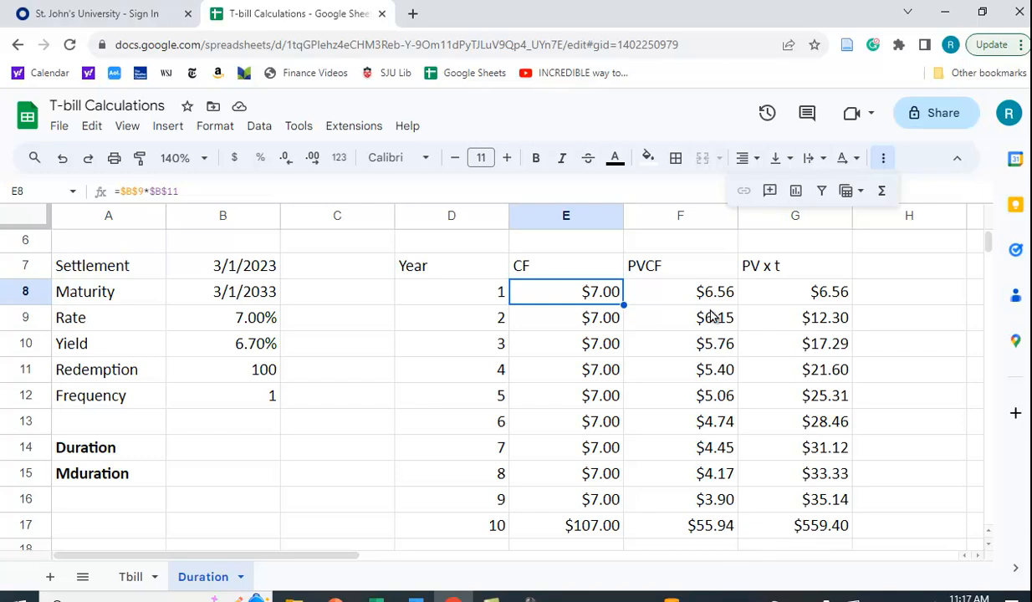
pyautogui.click(679, 286)
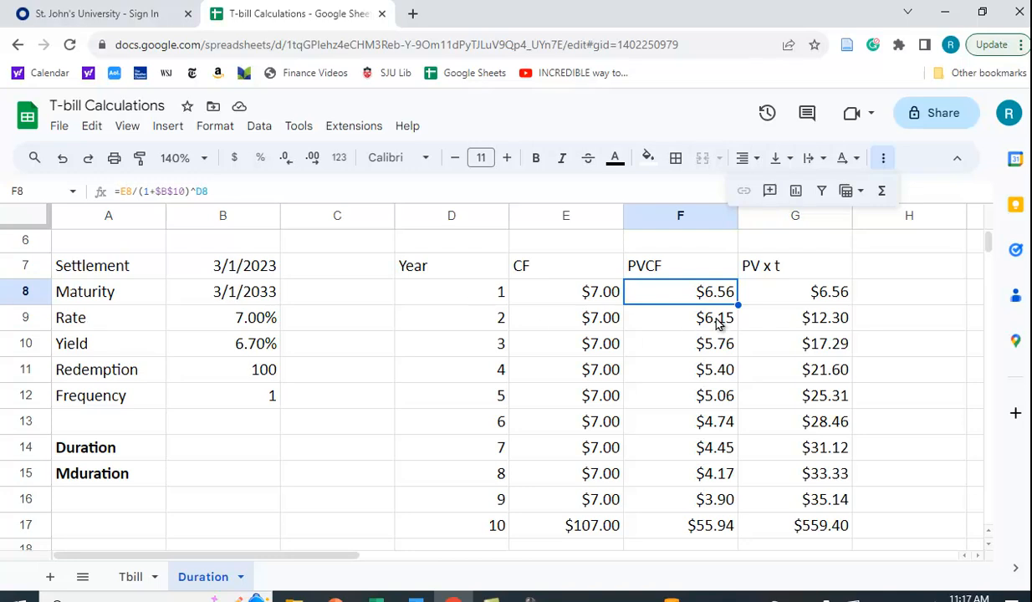
pyautogui.click(686, 318)
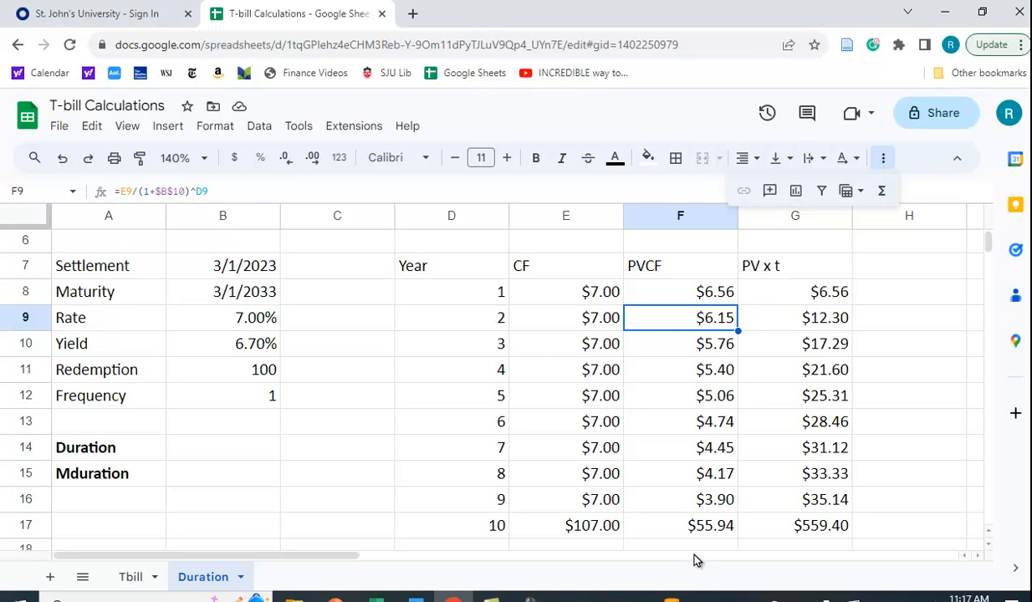
# - Total the PVCF column in F18 with =SUM(F8:F17)
pyautogui.scroll(-1, 726, 520)
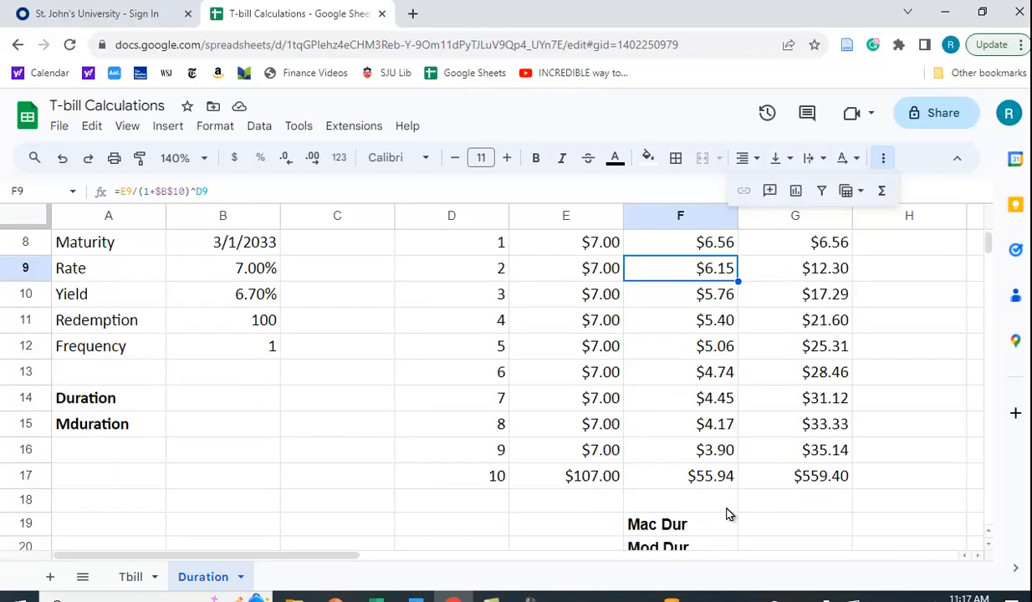
pyautogui.click(716, 505)
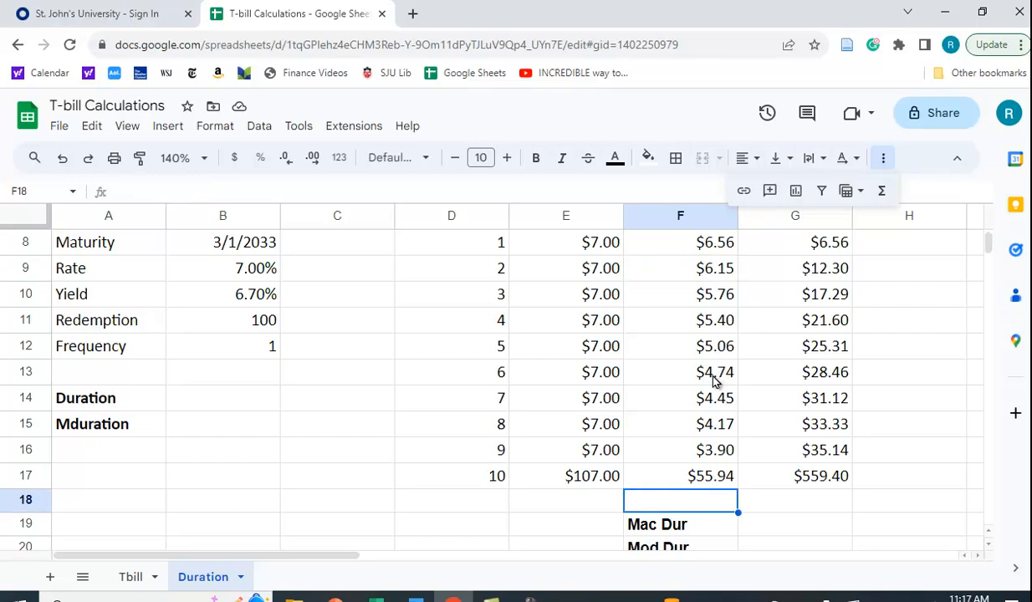
pyautogui.click(887, 159)
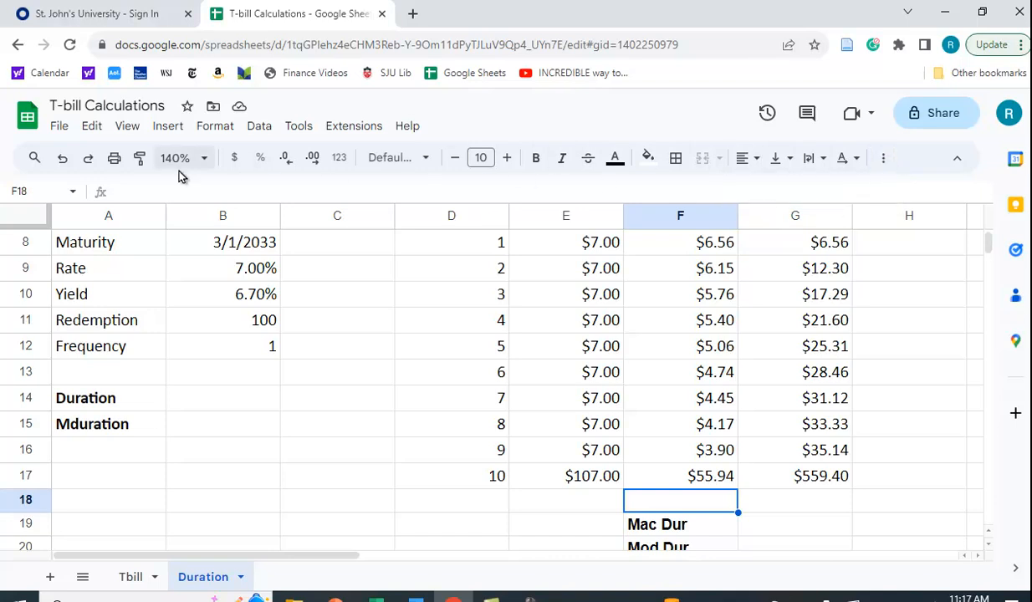
pyautogui.click(883, 163)
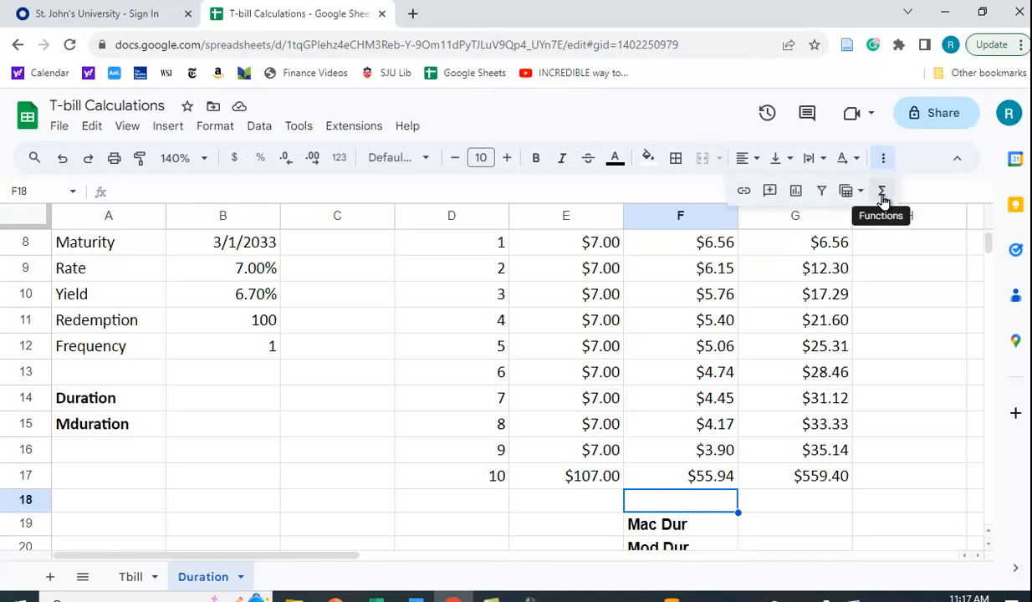
pyautogui.click(883, 194)
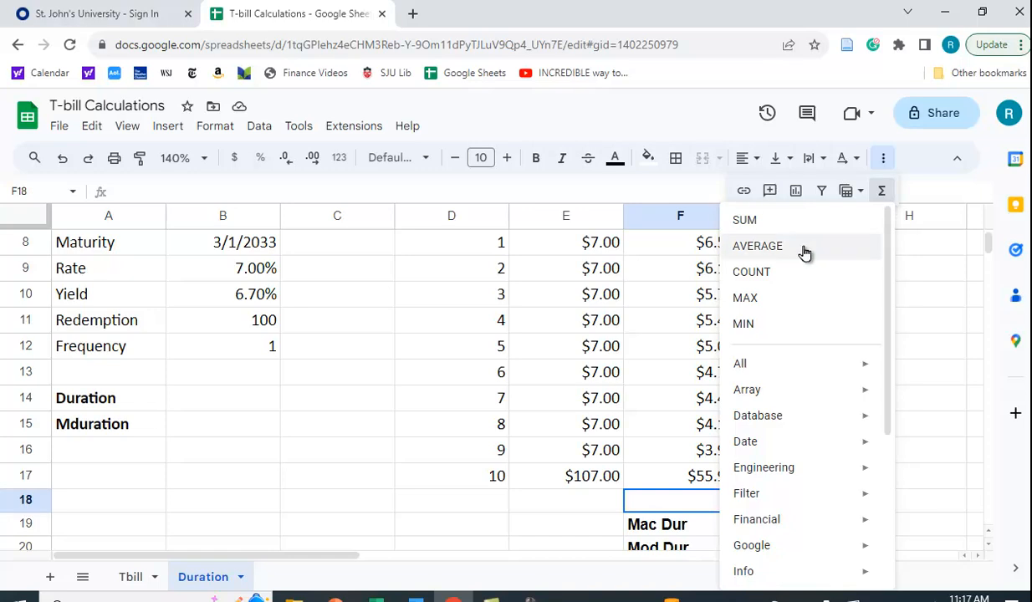
pyautogui.click(747, 220)
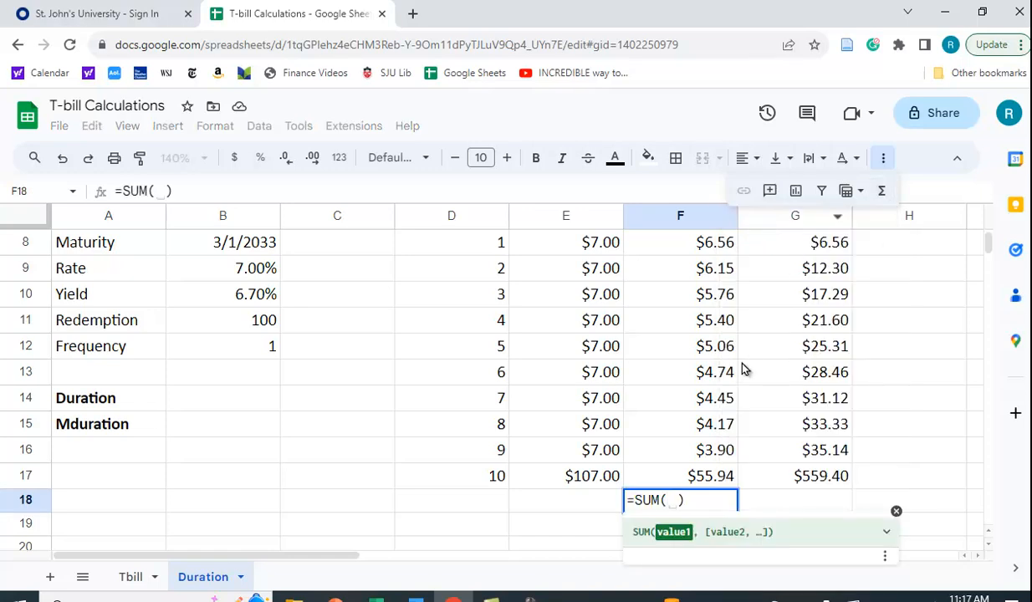
pyautogui.scroll(1, 744, 369)
pyautogui.moveTo(701, 299); pyautogui.dragTo(702, 497)
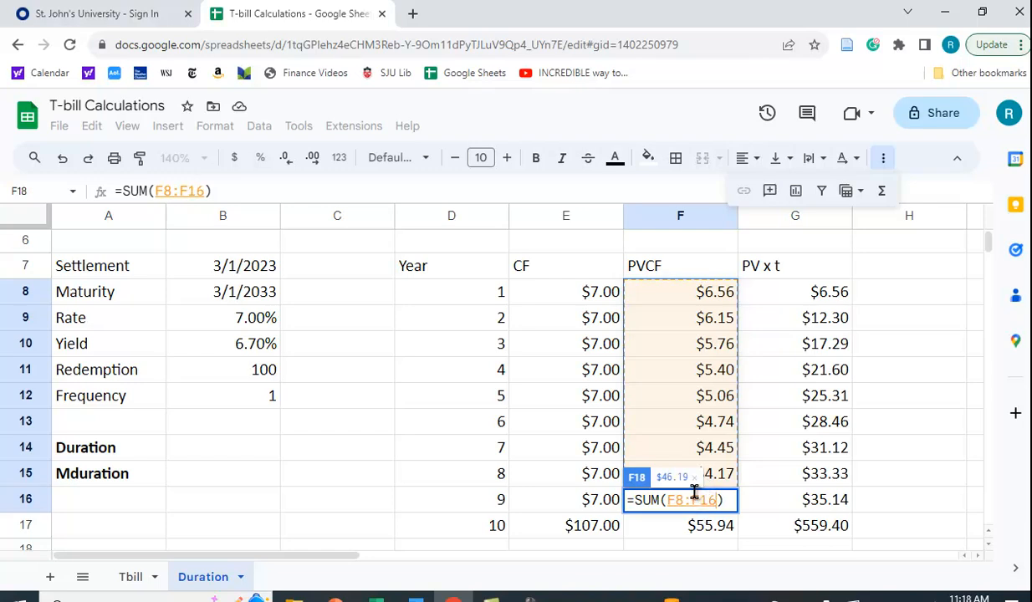
pyautogui.moveTo(694, 494); pyautogui.dragTo(705, 531)
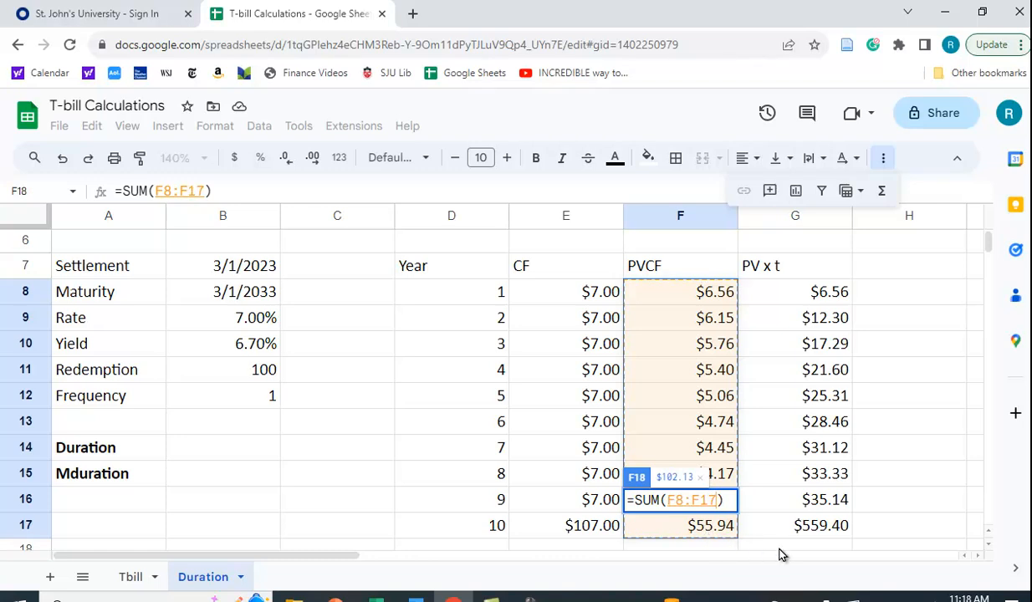
pyautogui.press('Return')
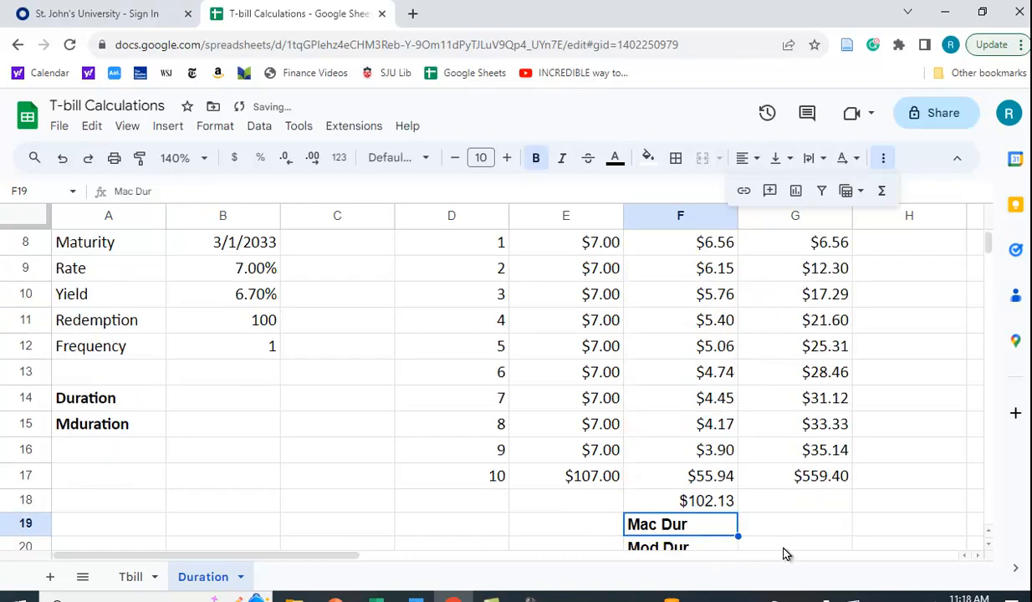
# - Review the PVCF total in F18 against the cash flow table and the bond inputs
pyautogui.scroll(2, 755, 528)
pyautogui.scroll(-1, 752, 521)
pyautogui.scroll(-2, 751, 520)
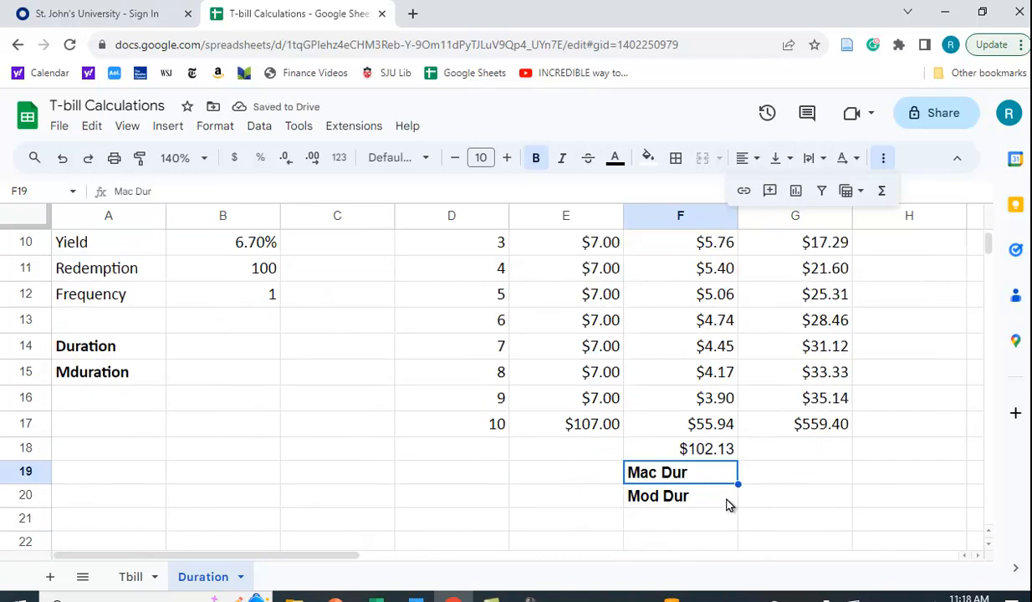
pyautogui.click(698, 455)
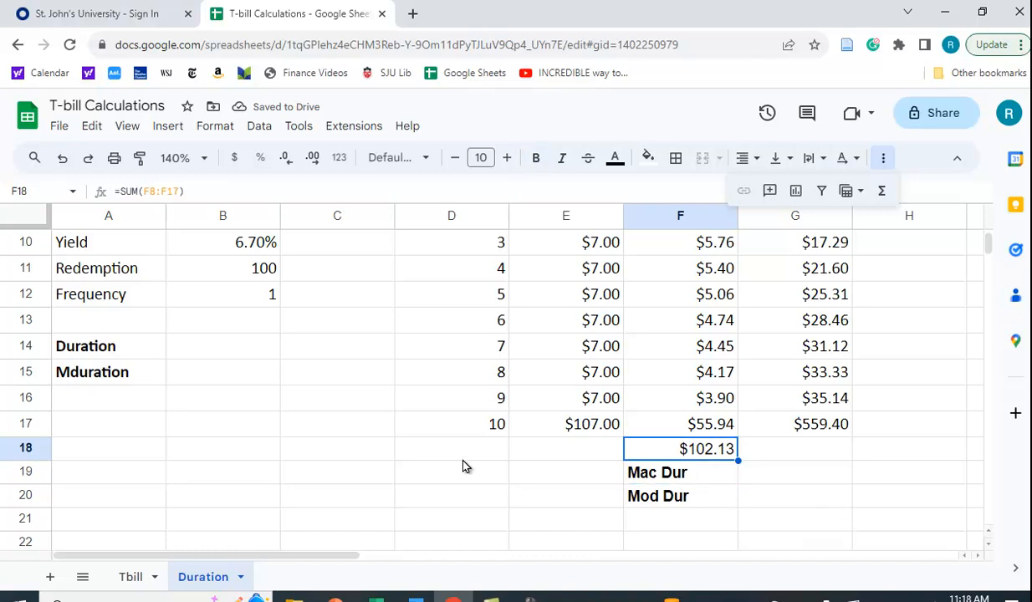
pyautogui.scroll(1, 402, 456)
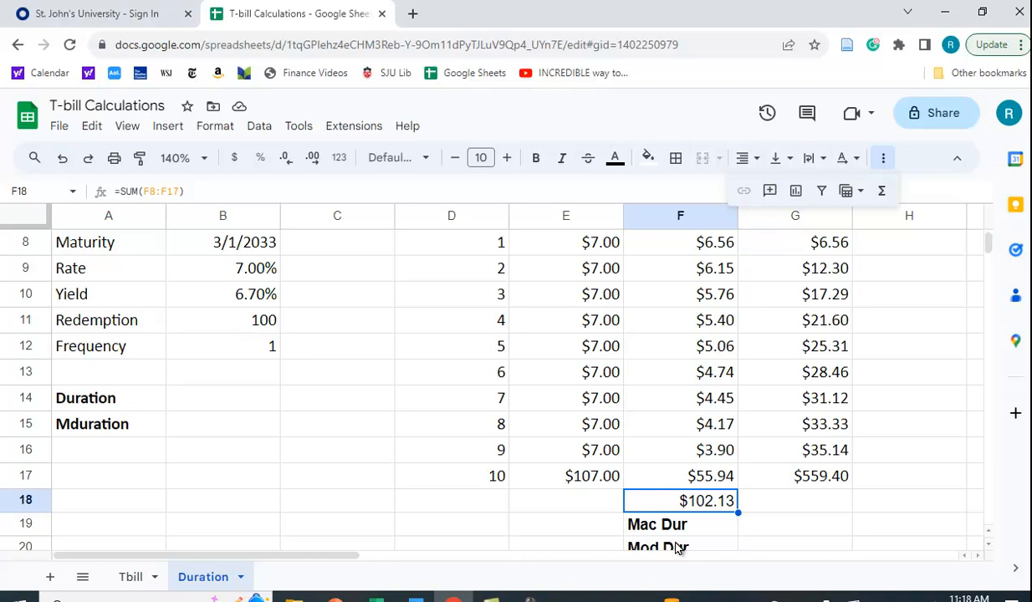
pyautogui.scroll(1, 862, 470)
pyautogui.scroll(-1, 845, 475)
# - Total the PV x t column in G18 with =SUM(G8:G17) and dismiss the suggested autofill
pyautogui.click(809, 502)
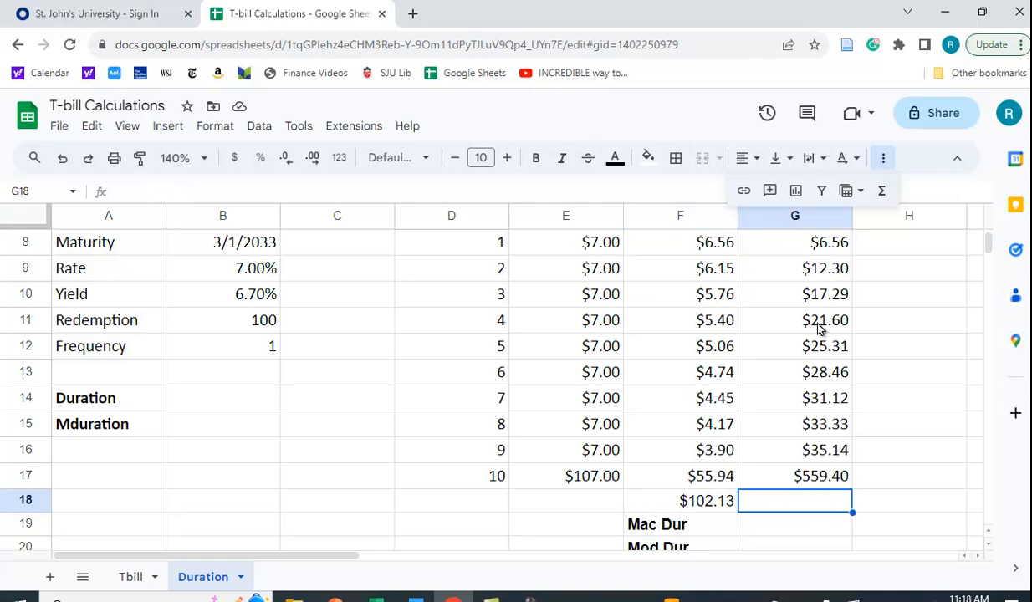
pyautogui.click(888, 202)
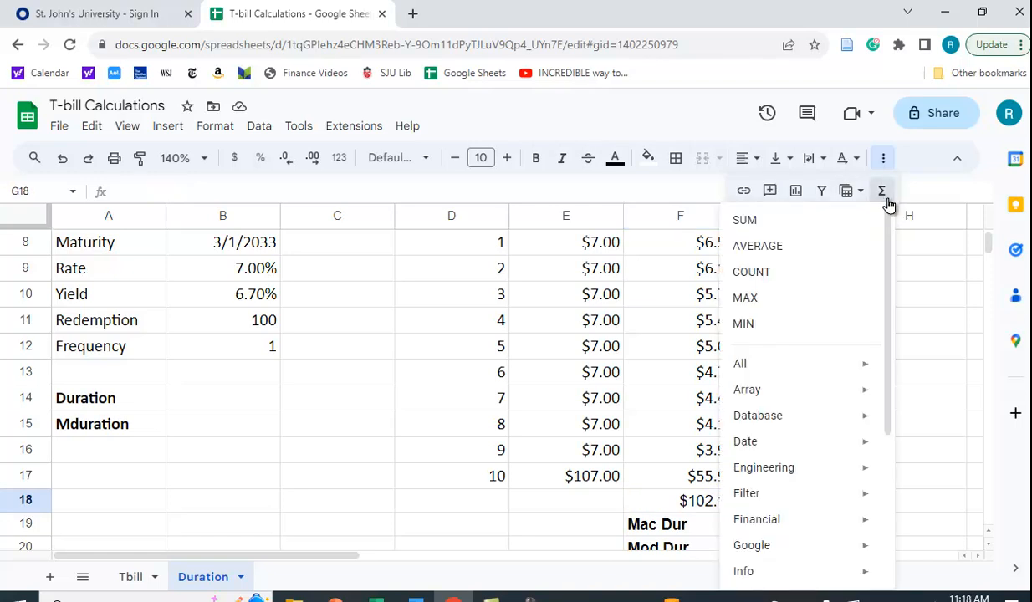
pyautogui.click(774, 228)
pyautogui.scroll(1, 893, 321)
pyautogui.moveTo(799, 293); pyautogui.dragTo(814, 536)
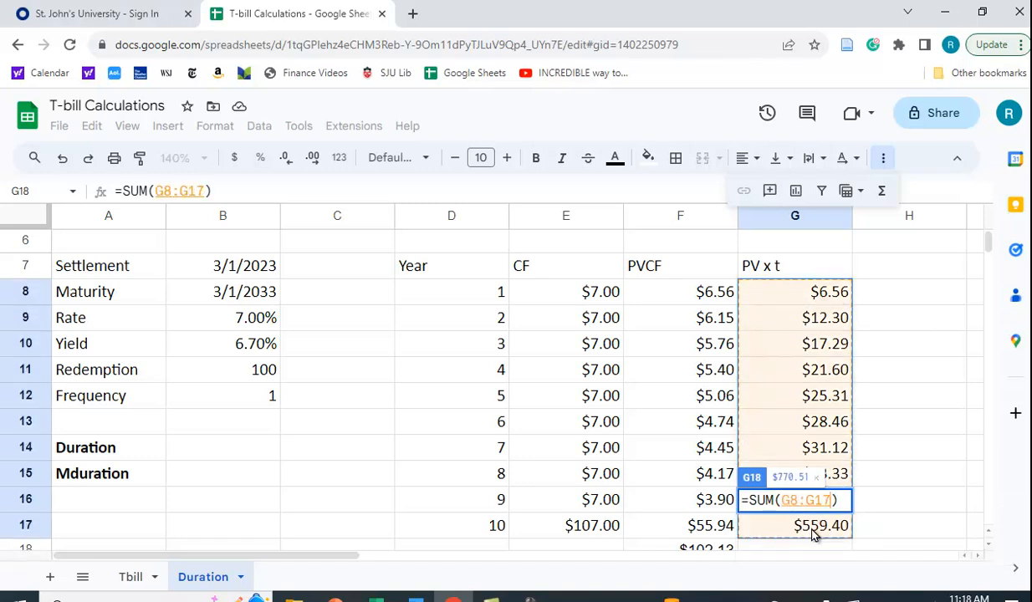
pyautogui.press('Return')
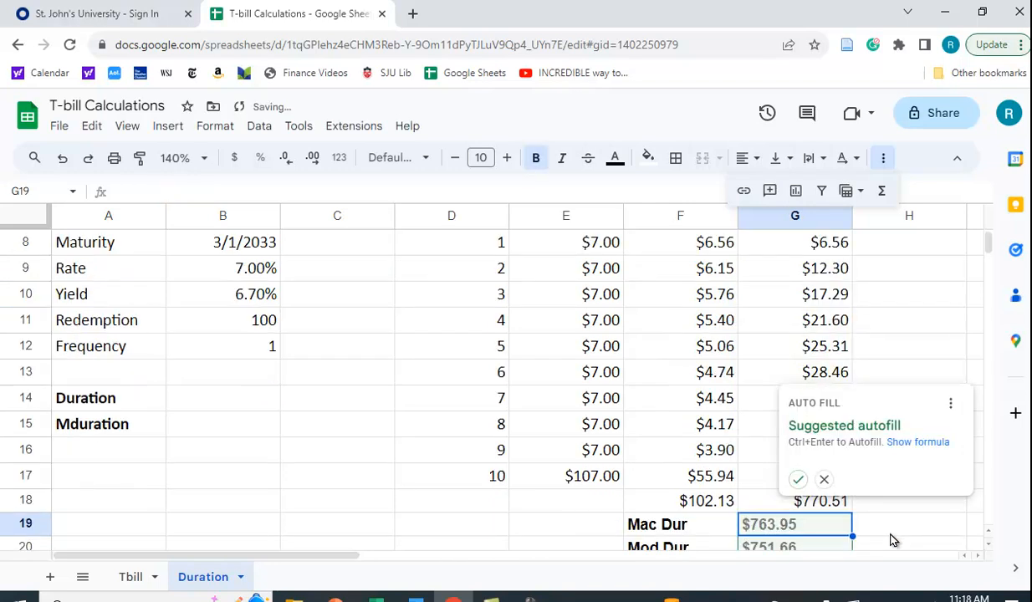
pyautogui.click(926, 321)
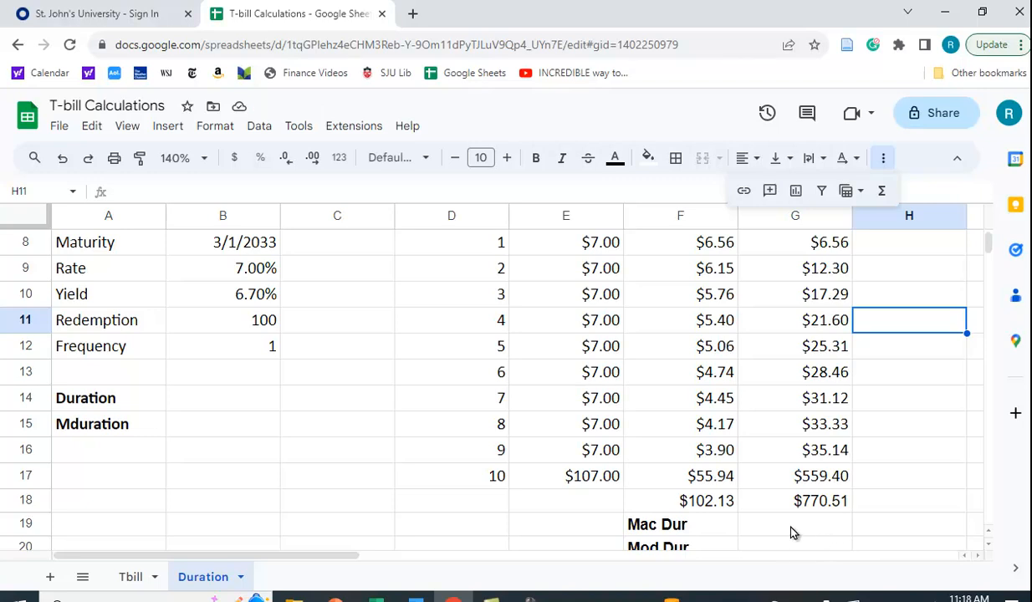
# - Calculate the Macaulay duration in G19, beside the Mac Dur label, with the formula =G18/F18
pyautogui.scroll(1, 651, 437)
pyautogui.scroll(2, 651, 437)
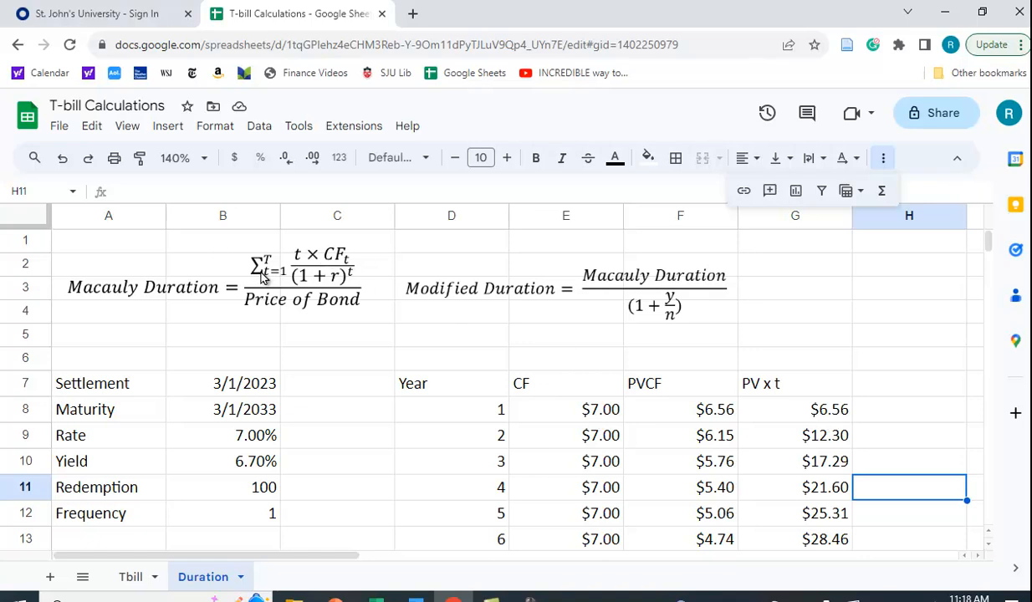
pyautogui.scroll(-3, 846, 437)
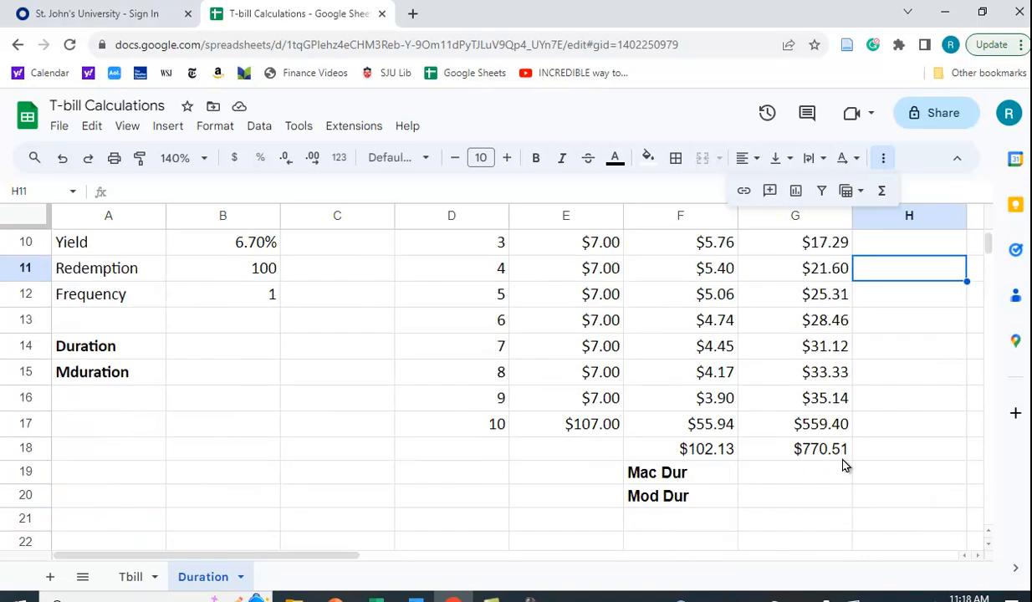
pyautogui.click(825, 449)
pyautogui.scroll(3, 661, 397)
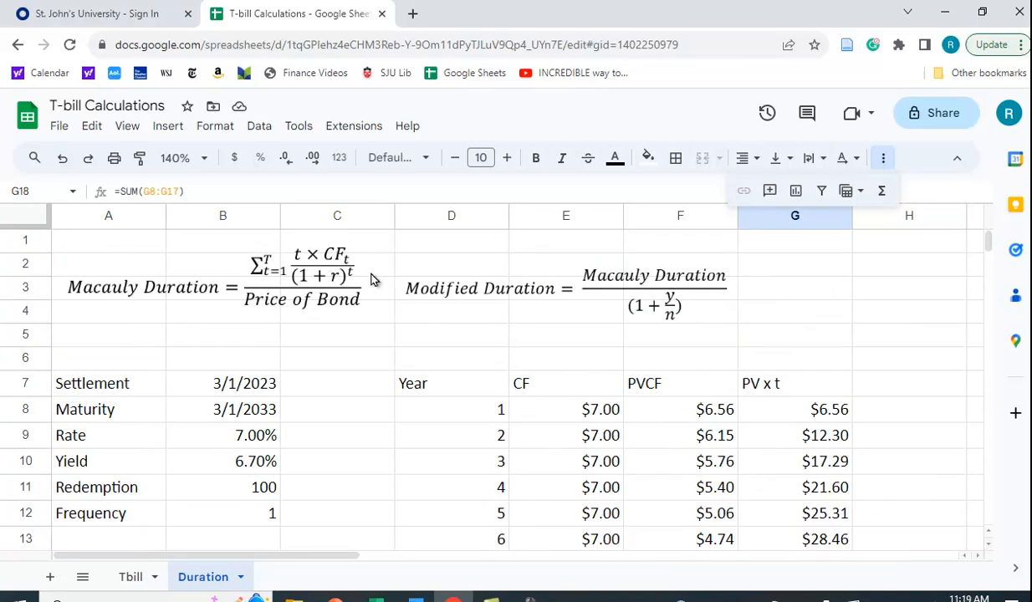
pyautogui.scroll(-3, 702, 375)
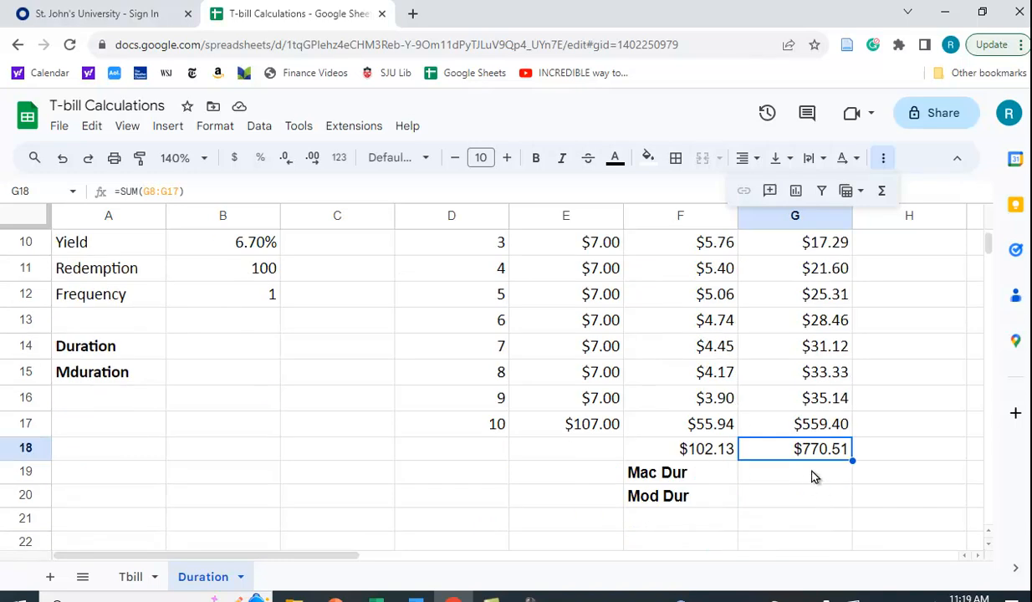
pyautogui.click(813, 475)
pyautogui.write('=')
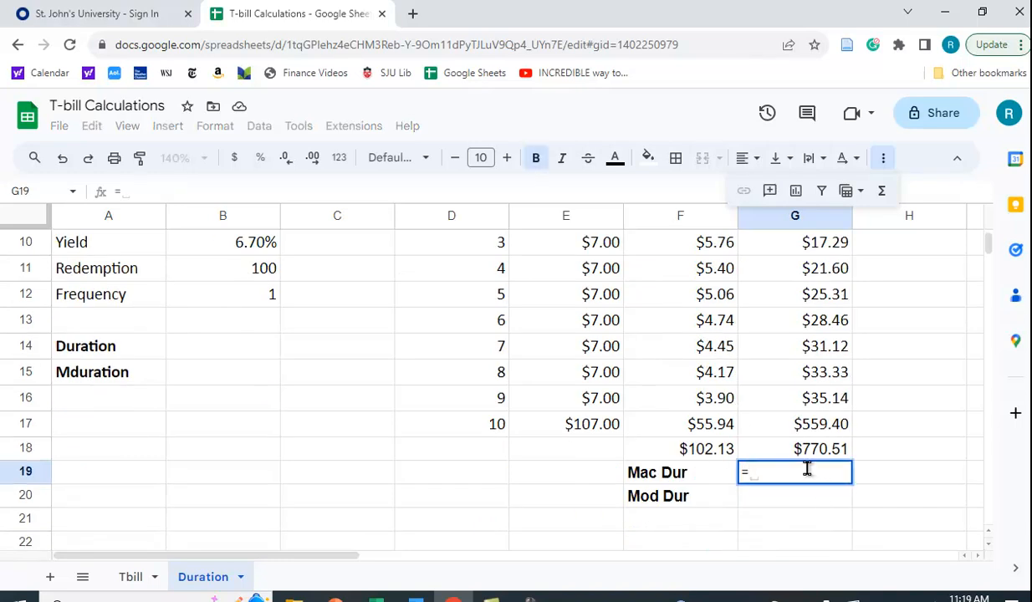
pyautogui.click(821, 452)
pyautogui.write('/')
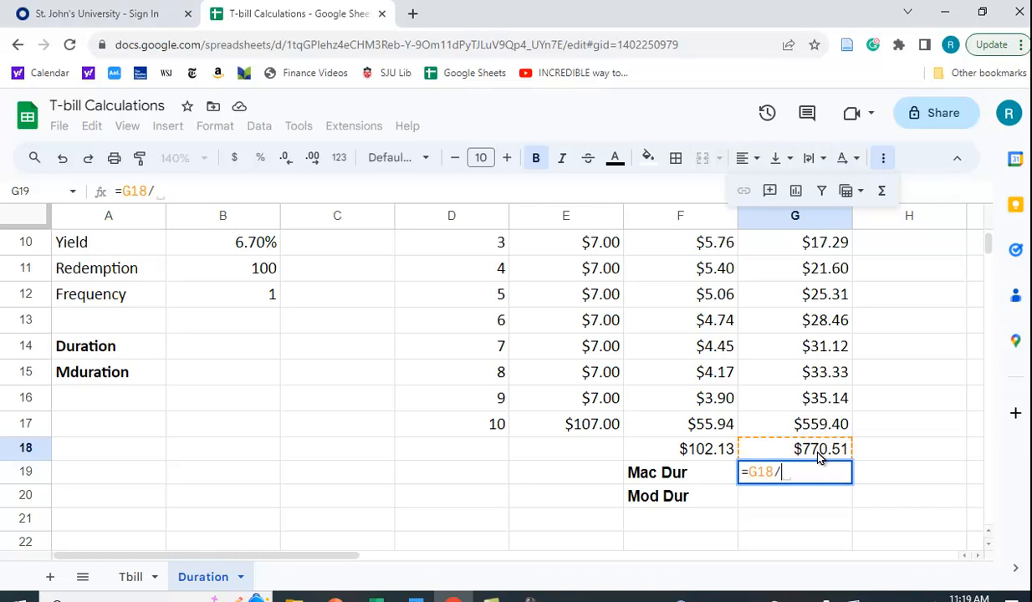
pyautogui.click(703, 458)
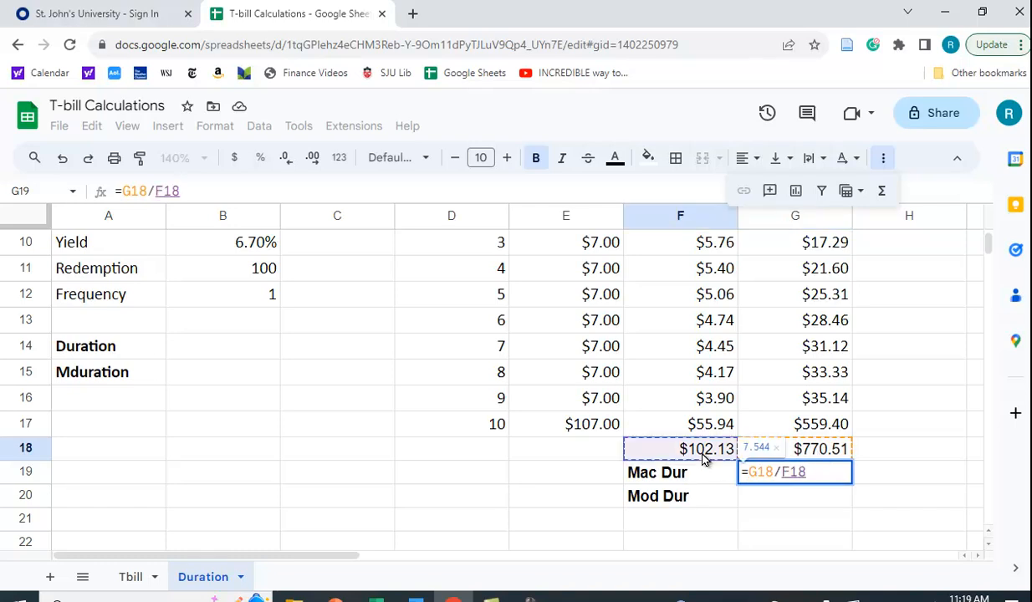
pyautogui.press('Return')
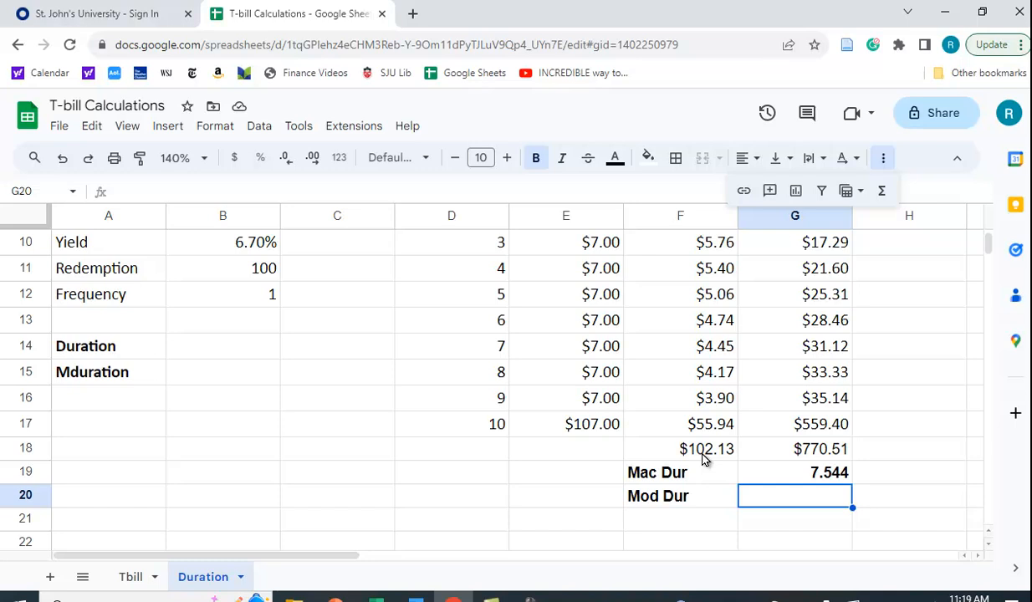
# - Calculate the modified duration in G20, beside the Mod Dur label, with the formula =G19/(1+B10)
pyautogui.write('=')
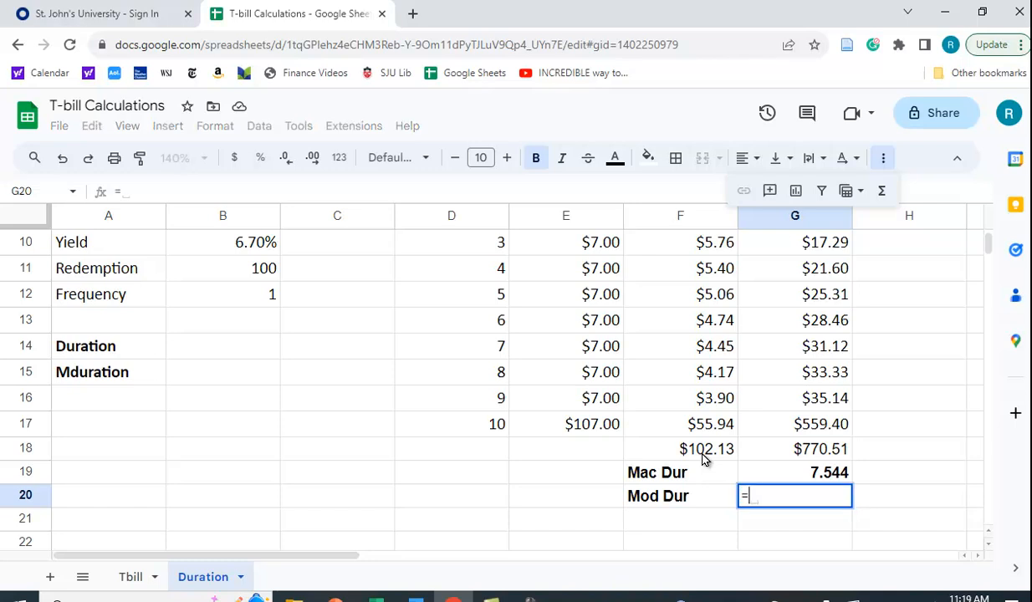
pyautogui.click(831, 479)
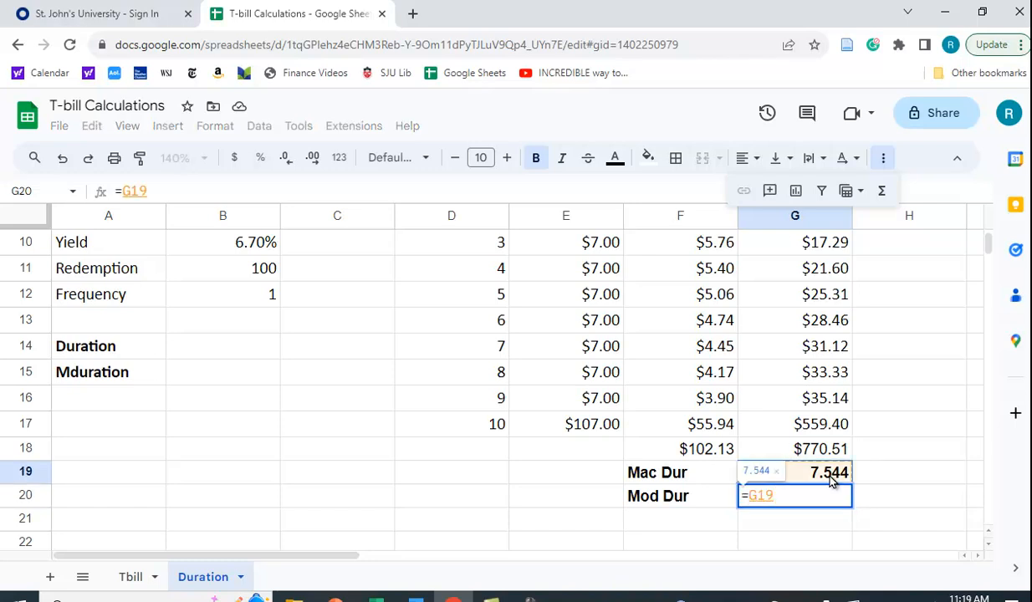
pyautogui.write('/')
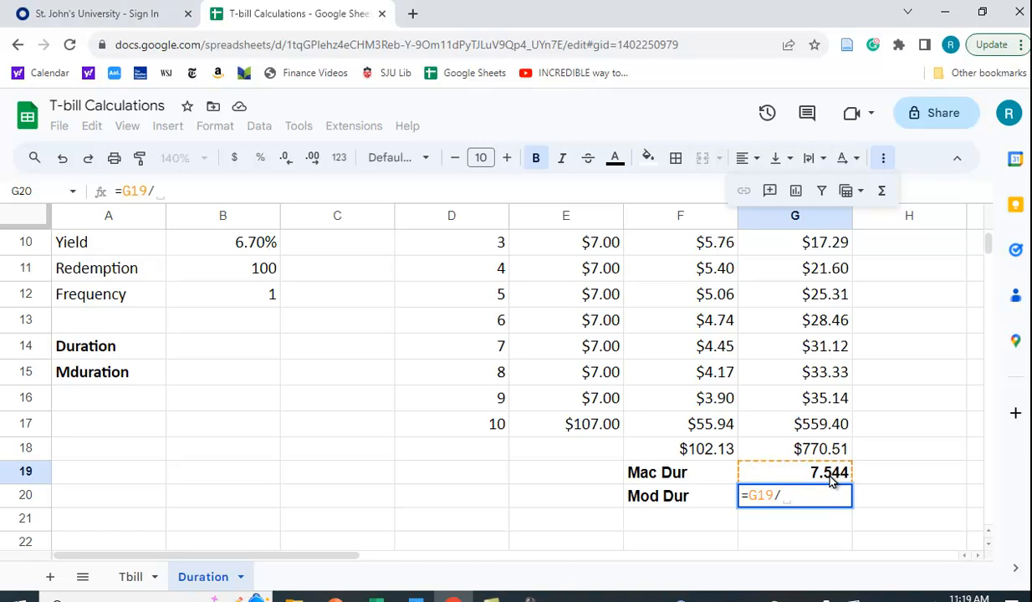
pyautogui.write('(1+')
pyautogui.scroll(2, 546, 399)
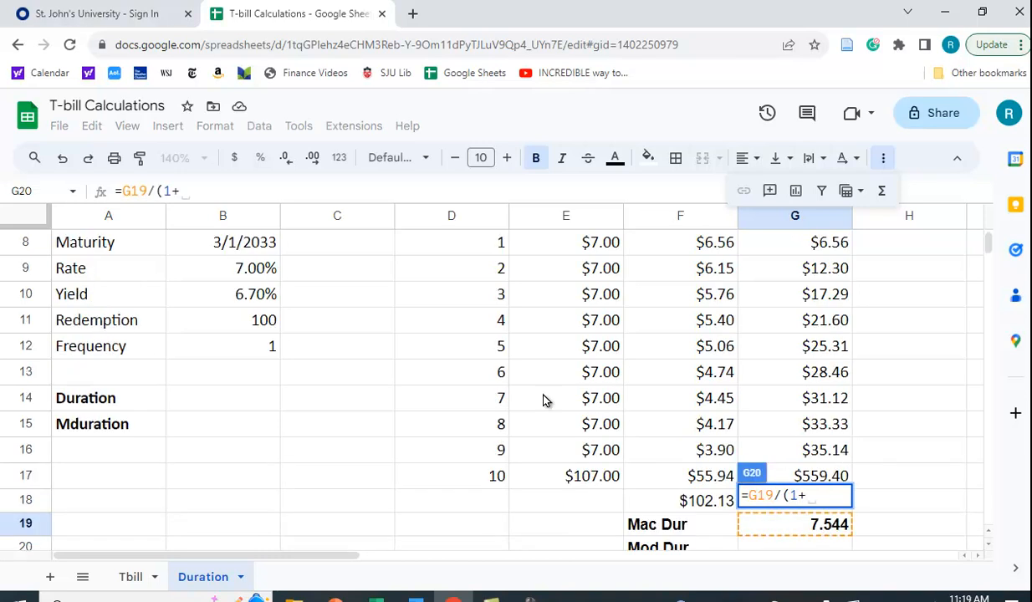
pyautogui.click(264, 301)
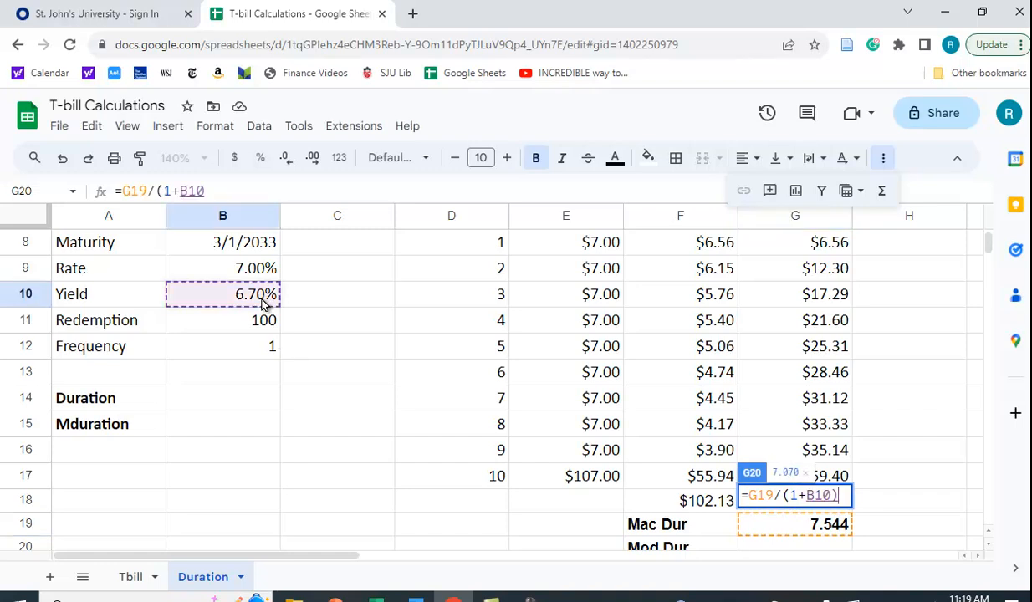
pyautogui.write(')')
pyautogui.press('Return')
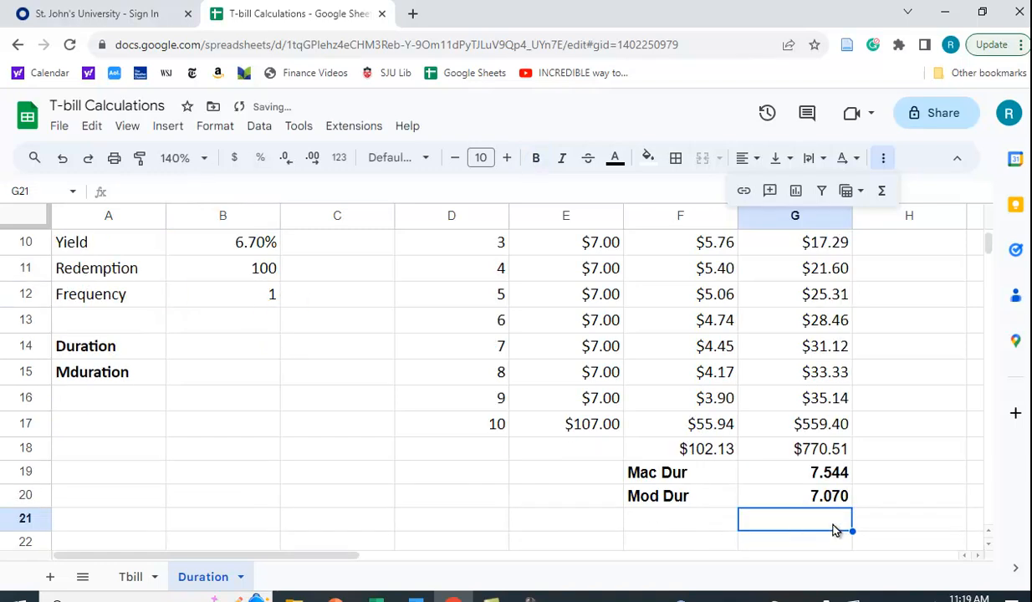
# - Begin a DURATION formula in B14, beside the Duration label, and keep its argument help displayed
pyautogui.scroll(2, 893, 522)
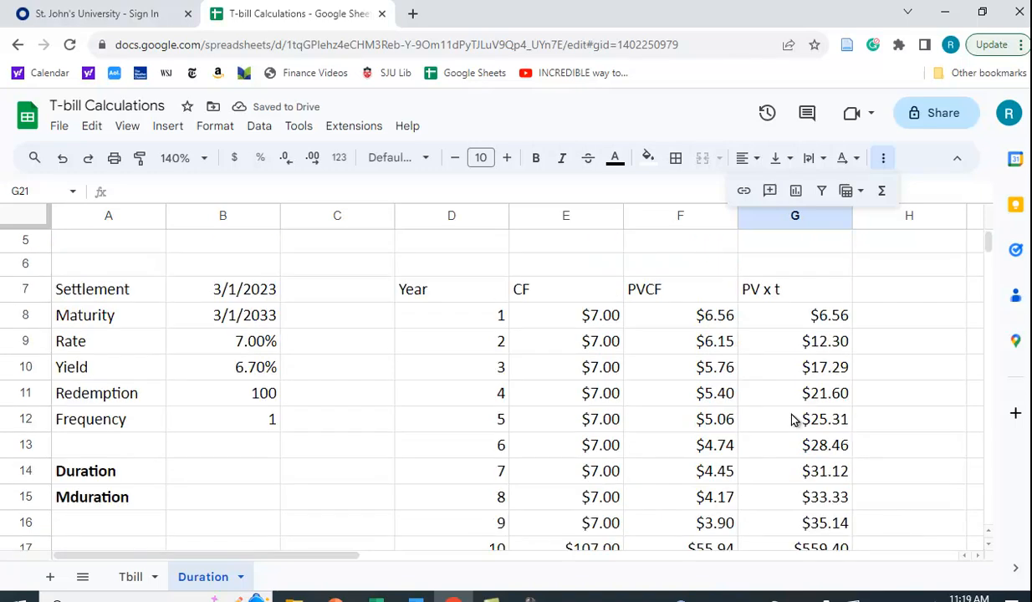
pyautogui.scroll(-2, 845, 351)
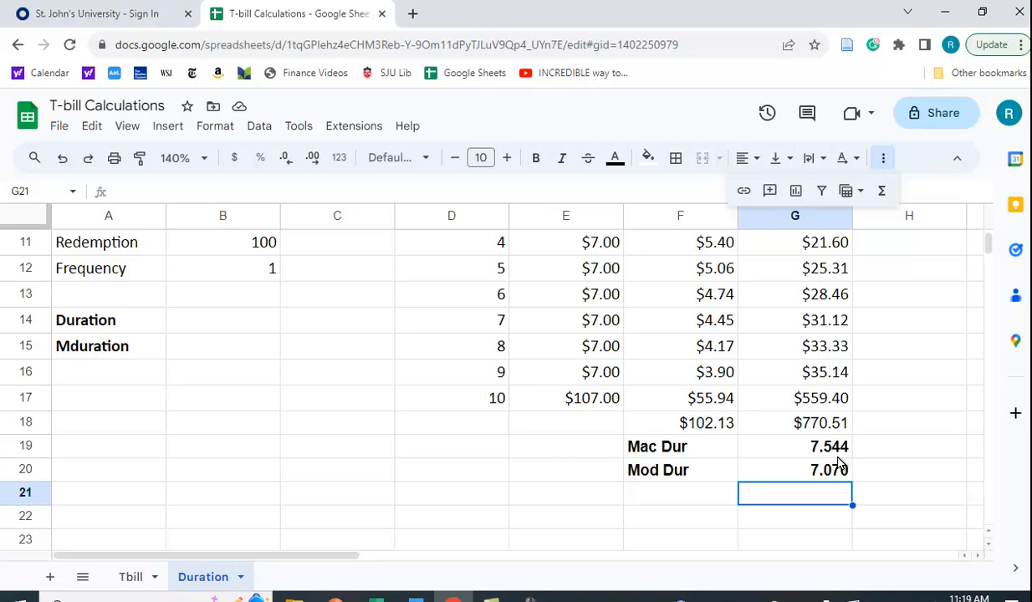
pyautogui.click(223, 329)
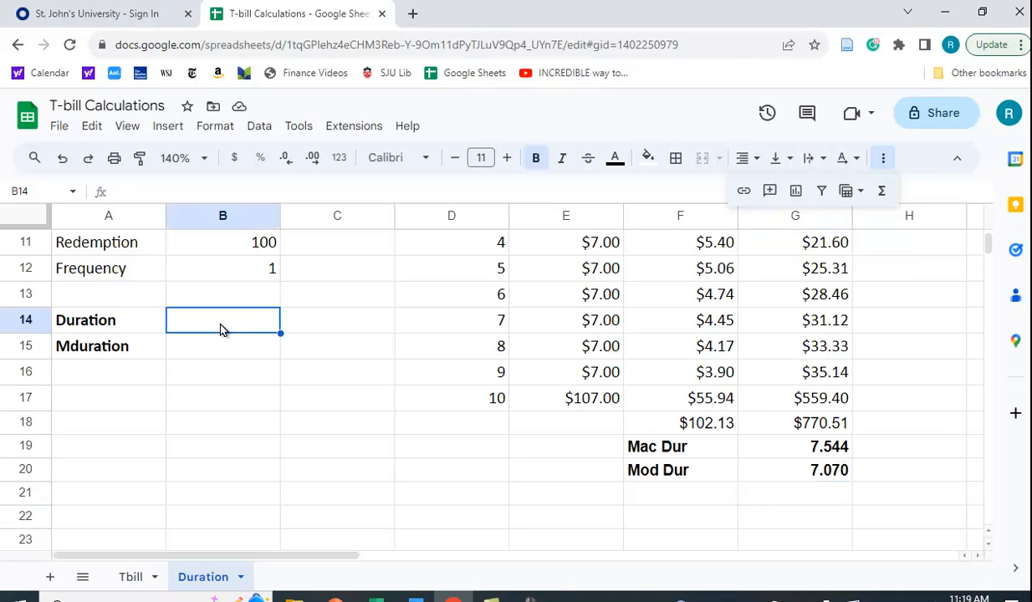
pyautogui.write('=d')
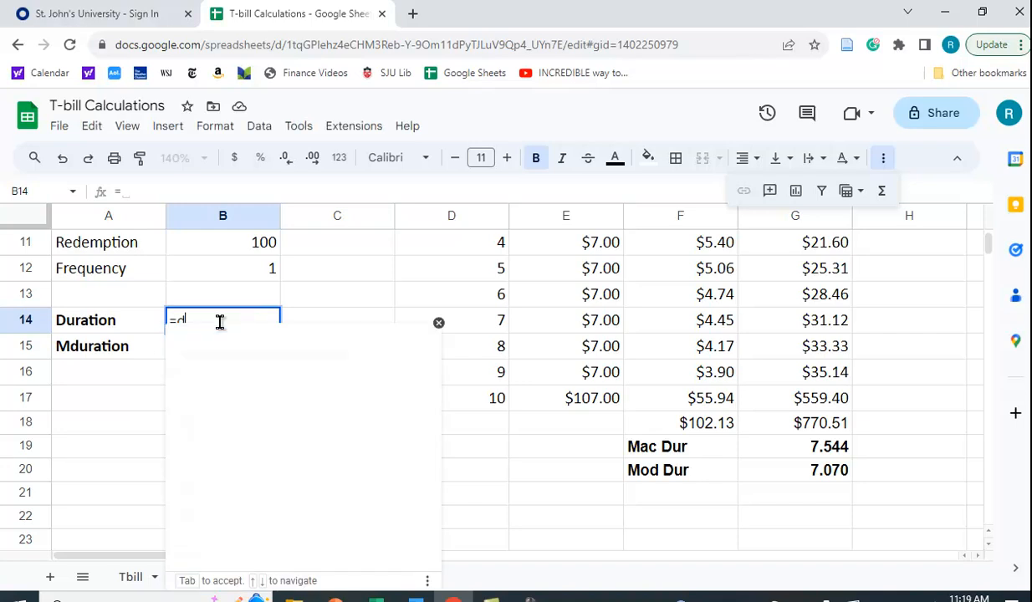
pyautogui.write('uration')
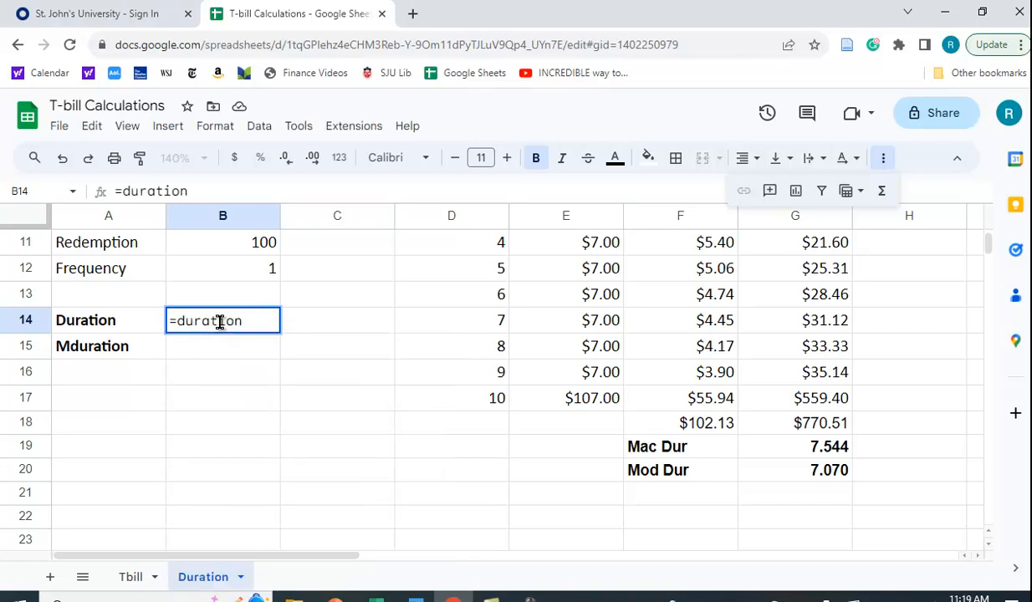
pyautogui.press('BackSpace')
pyautogui.write('(')
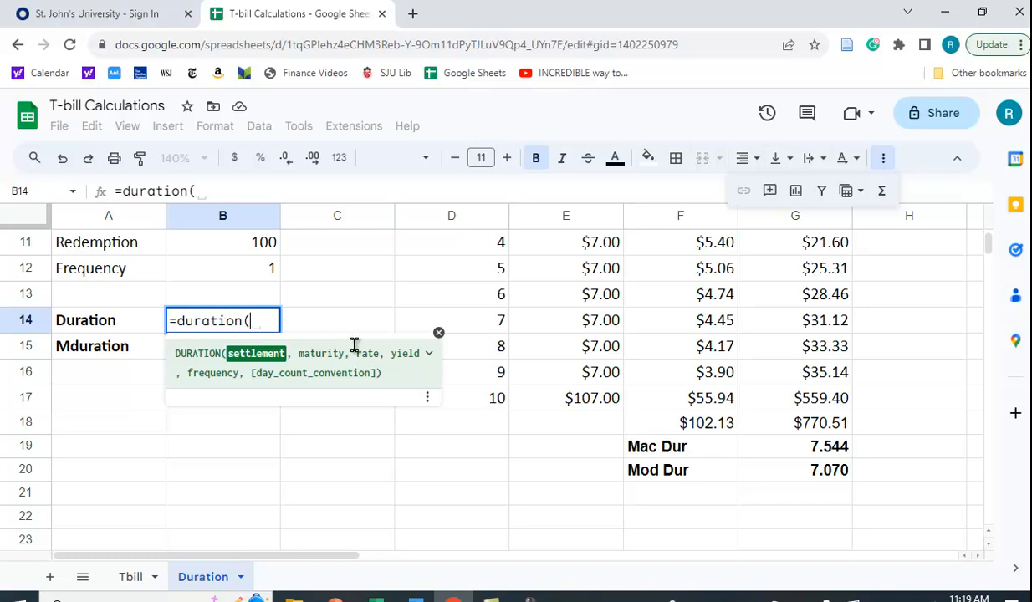
pyautogui.click(438, 335)
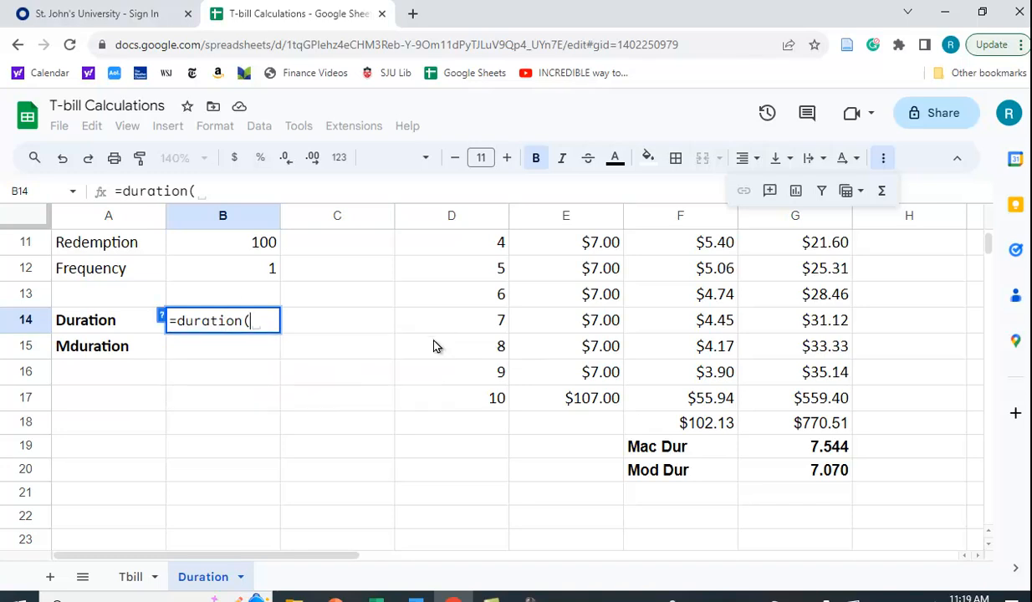
pyautogui.click(161, 319)
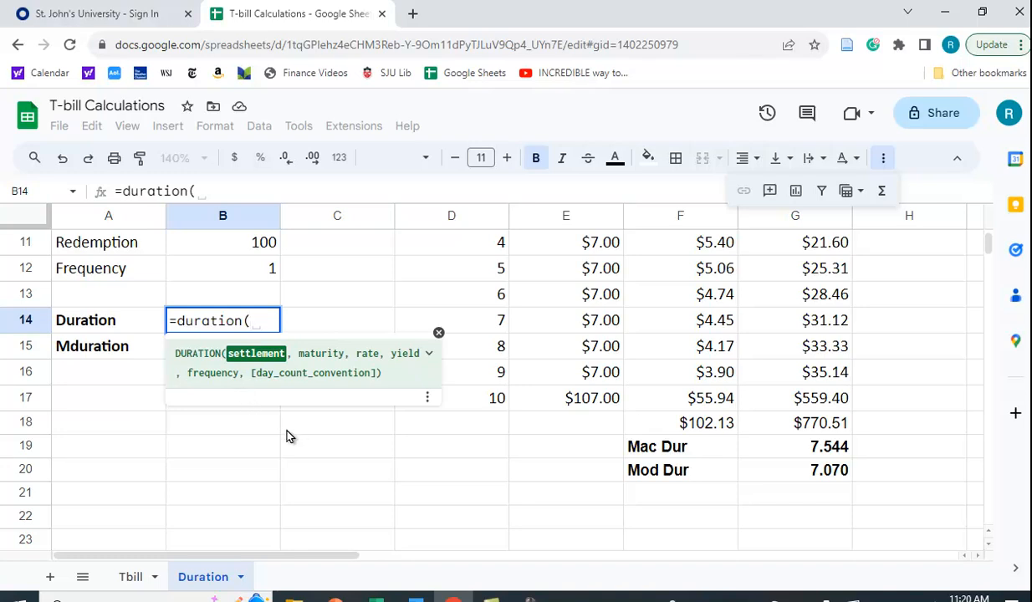
# - Complete the DURATION formula with settlement B7, maturity B8, rate B9, yield B10 and frequency B12
pyautogui.scroll(2, 276, 414)
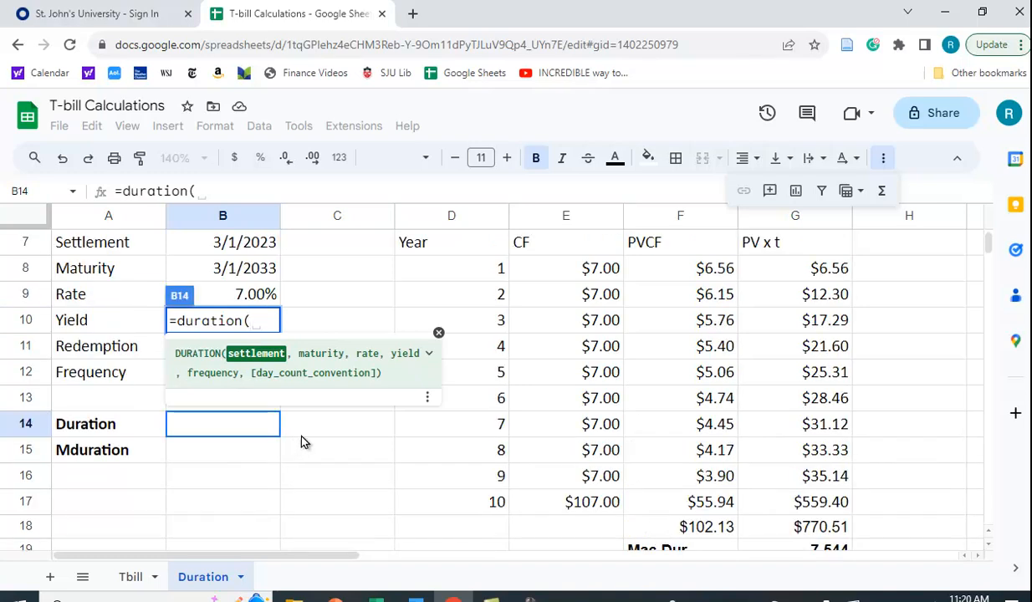
pyautogui.click(248, 251)
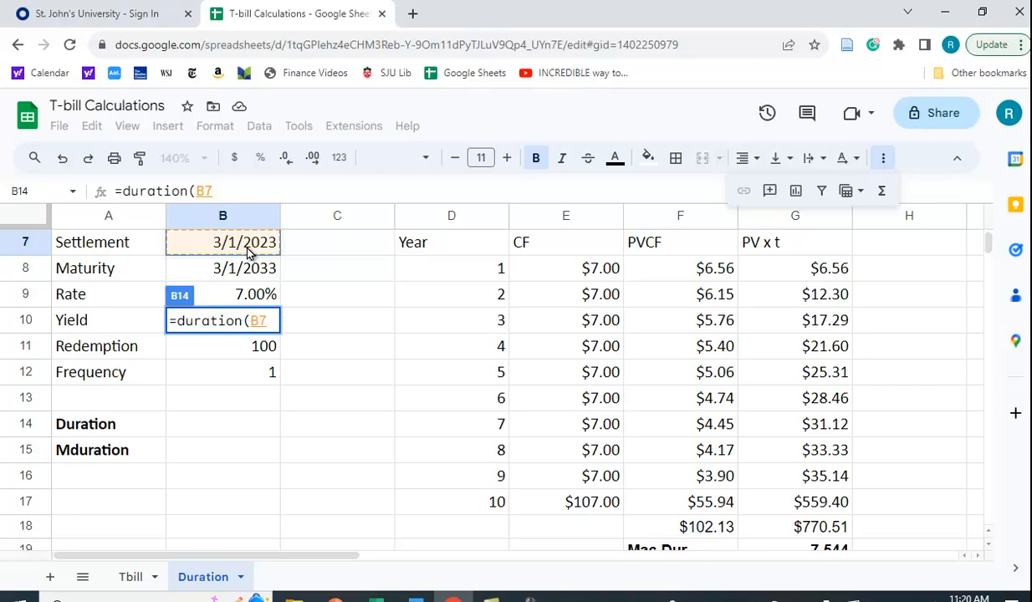
pyautogui.write(',')
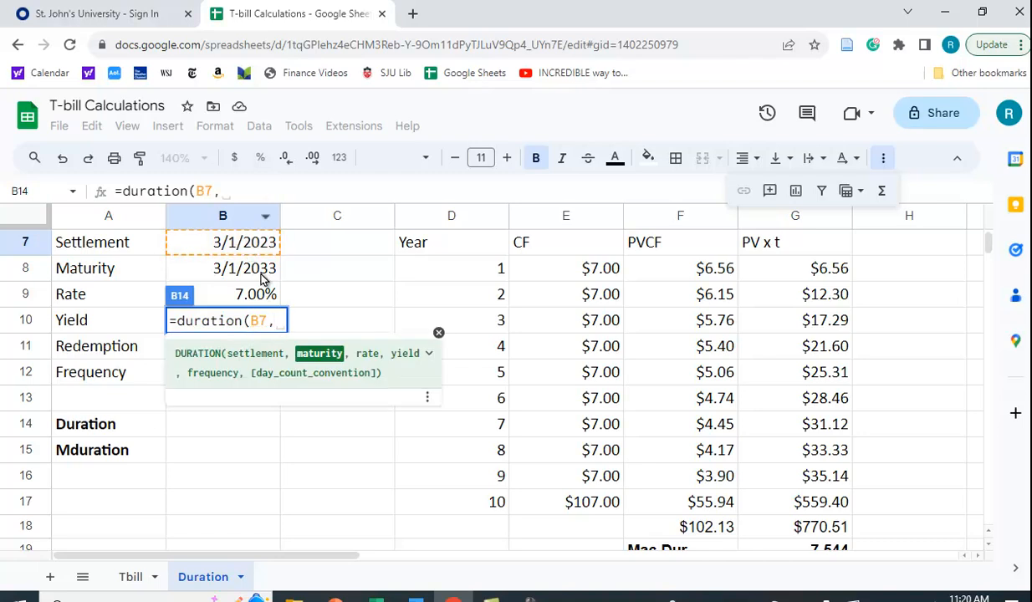
pyautogui.click(261, 277)
pyautogui.write(',')
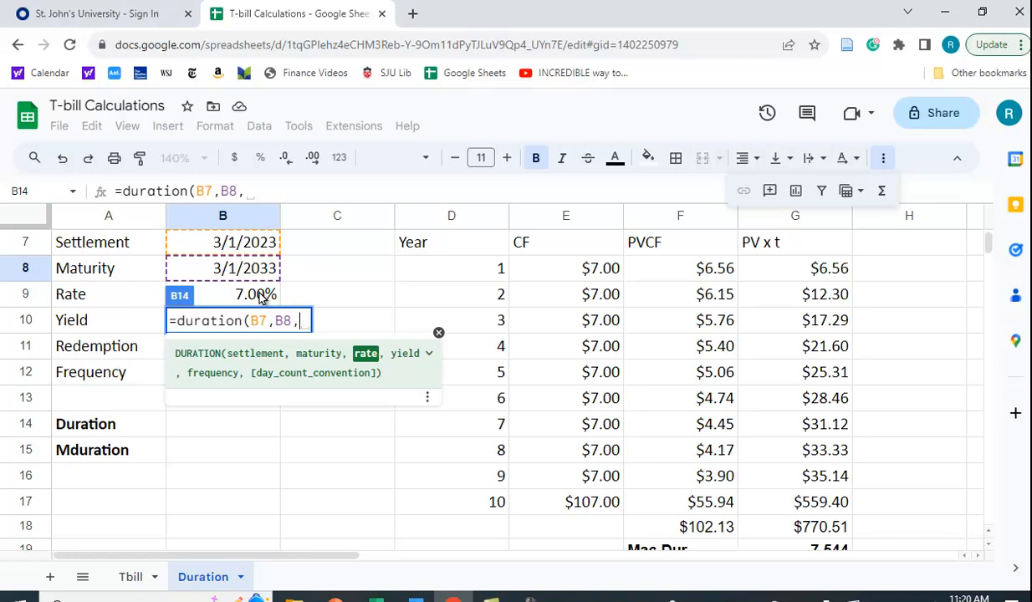
pyautogui.click(255, 295)
pyautogui.write(',')
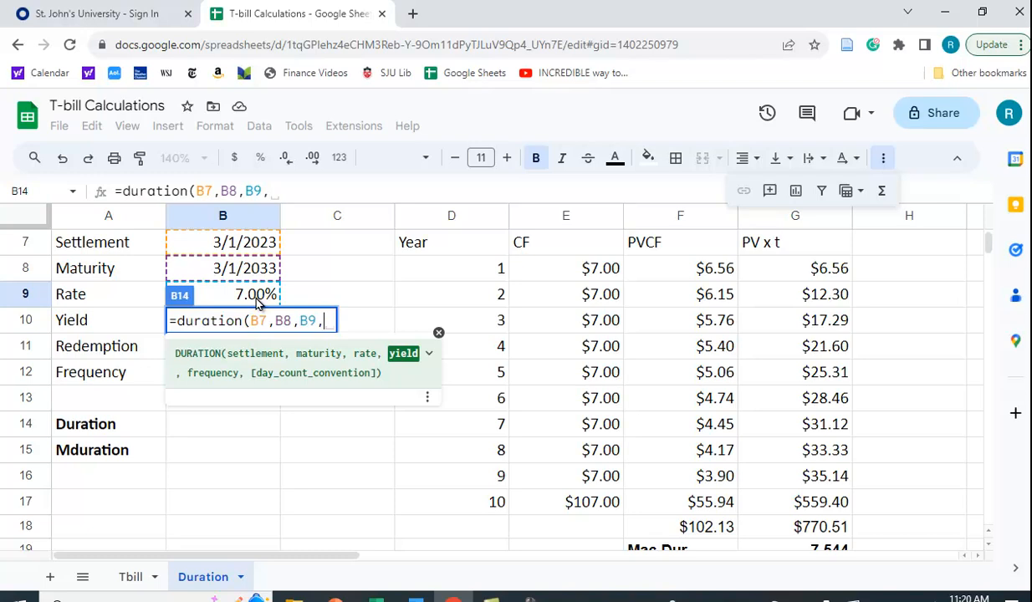
pyautogui.write('b10,')
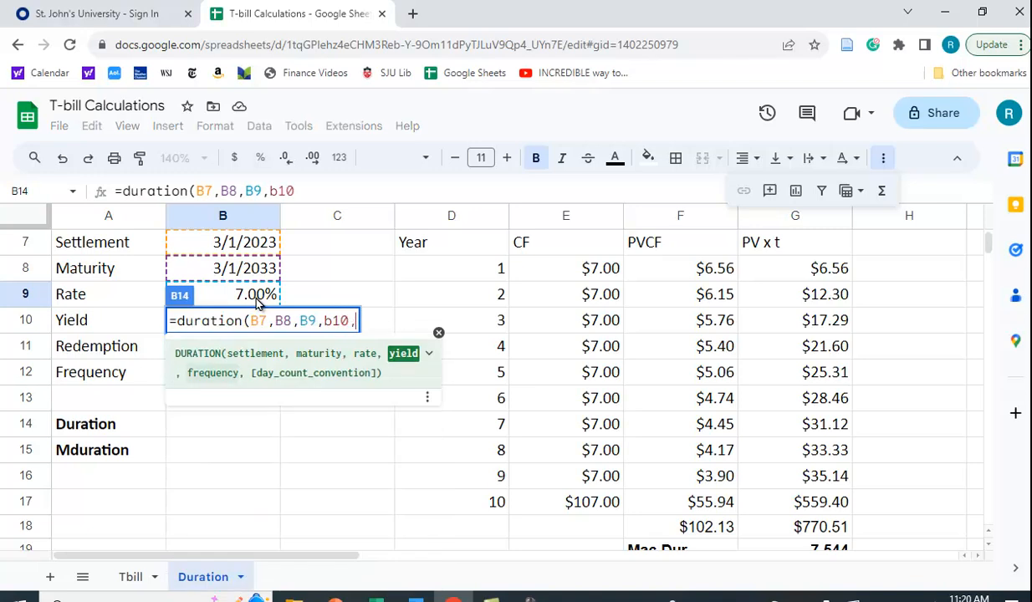
pyautogui.write('b12')
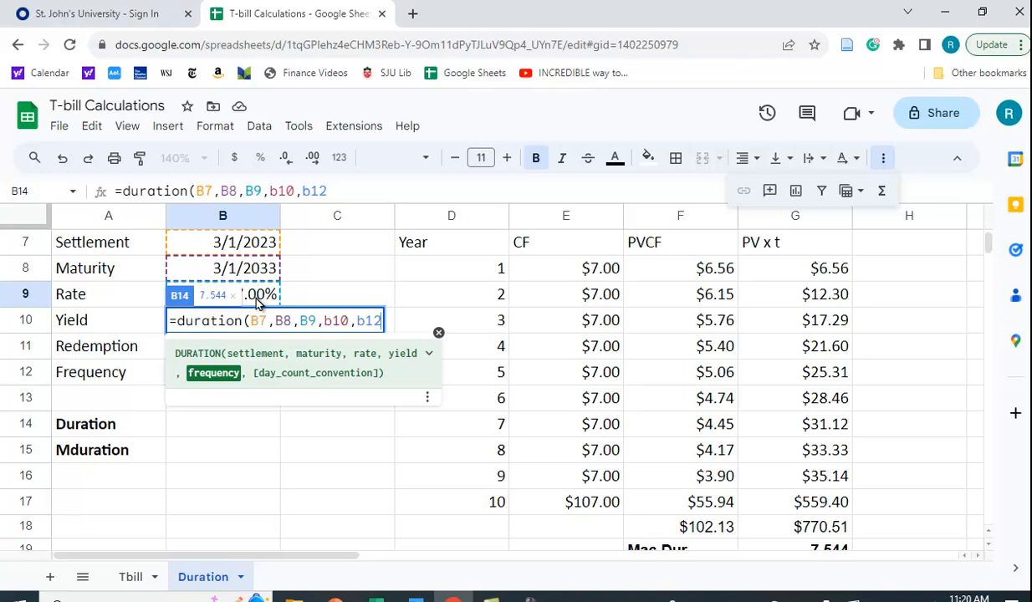
pyautogui.write(')')
pyautogui.press('Return')
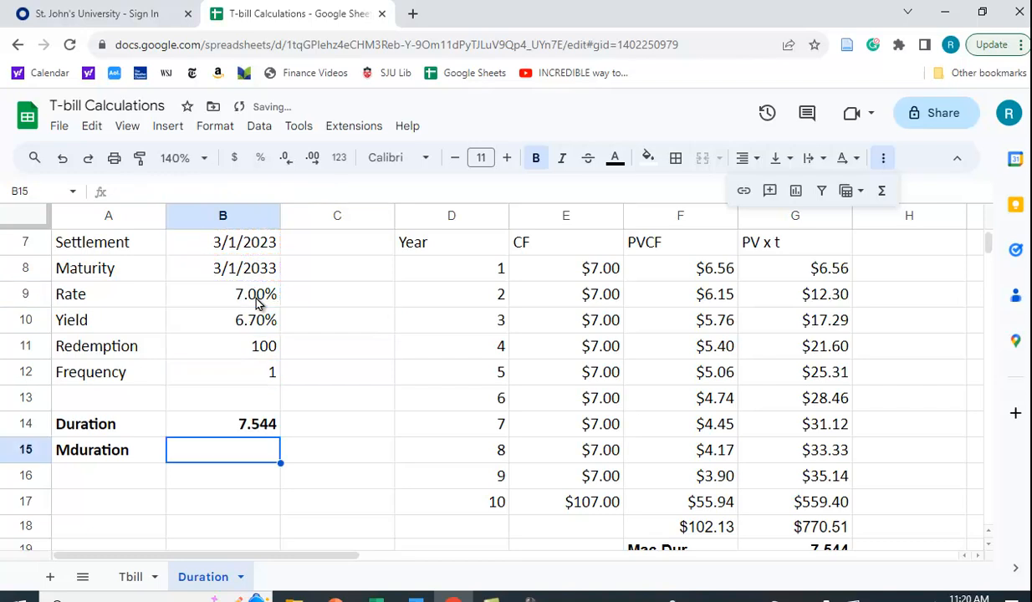
# - Begin an MDURATION formula in B15, beside the Mduration label, with settlement B7, maturity B8 and rate B9
pyautogui.scroll(-1, 536, 462)
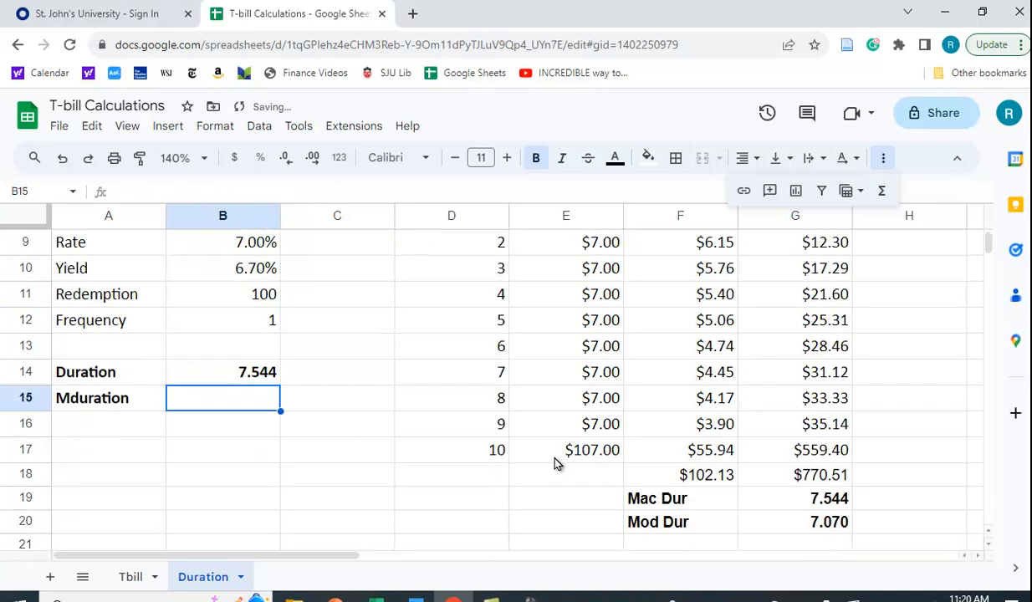
pyautogui.click(242, 403)
pyautogui.write('=')
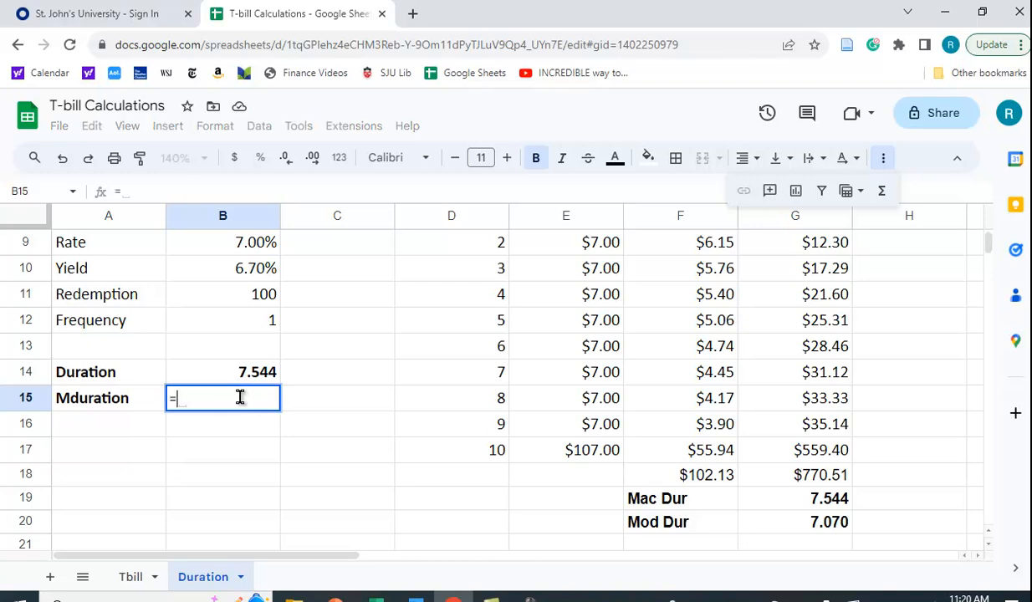
pyautogui.write('mduration(')
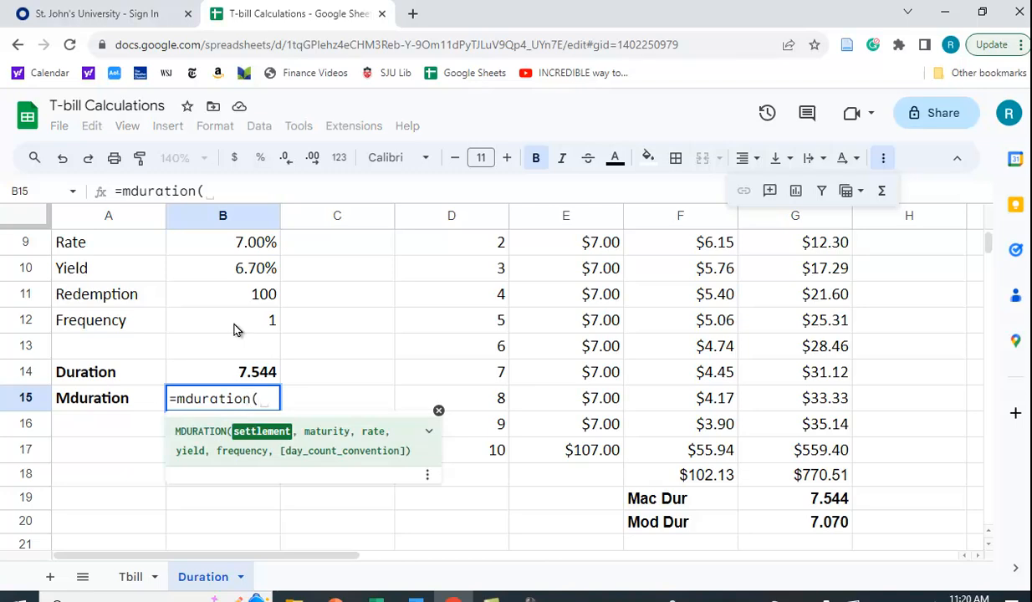
pyautogui.scroll(1, 234, 305)
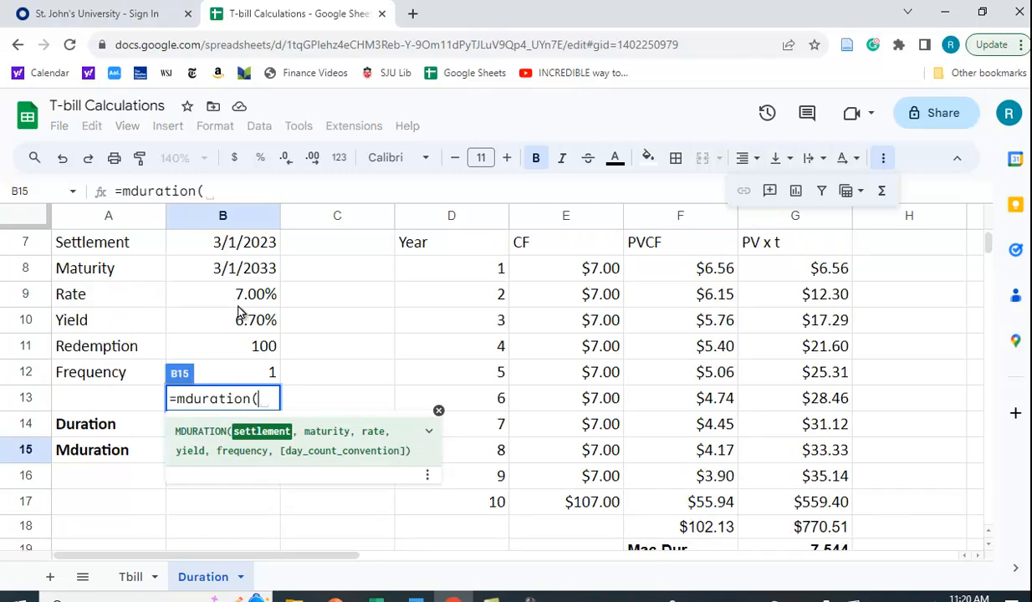
pyautogui.click(254, 241)
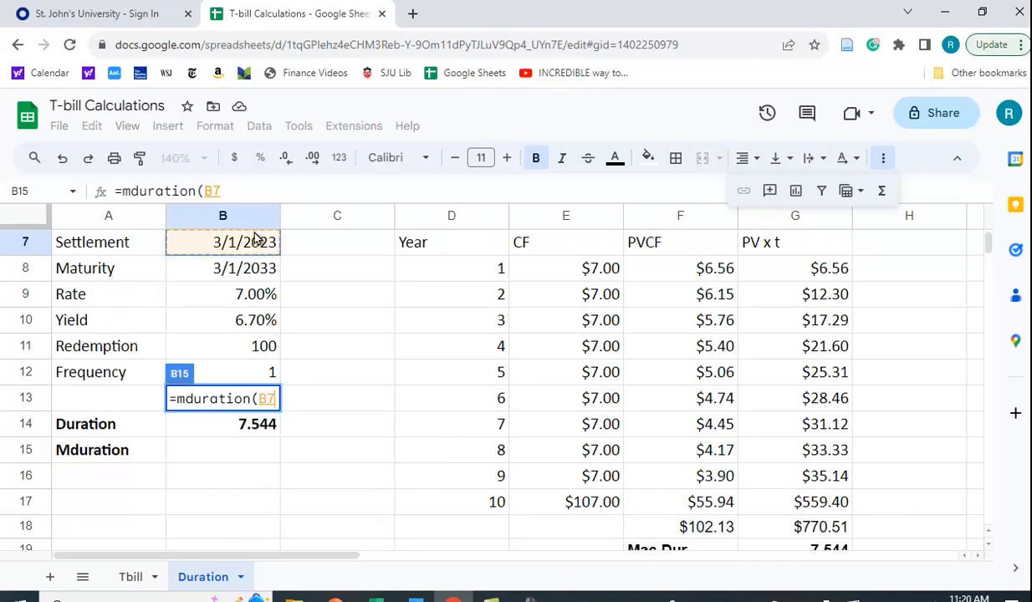
pyautogui.write(',')
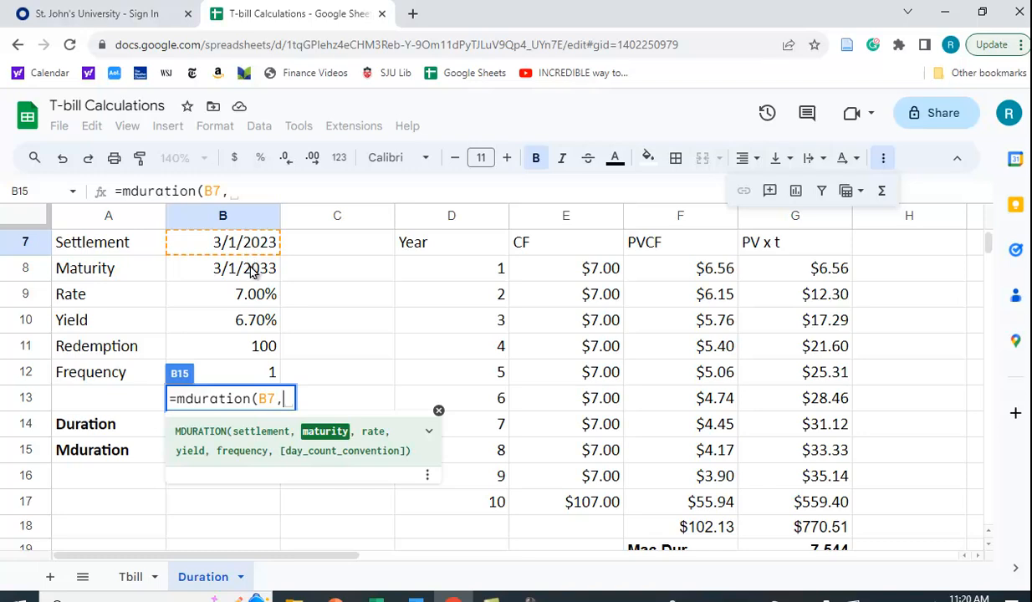
pyautogui.click(251, 271)
pyautogui.write(',')
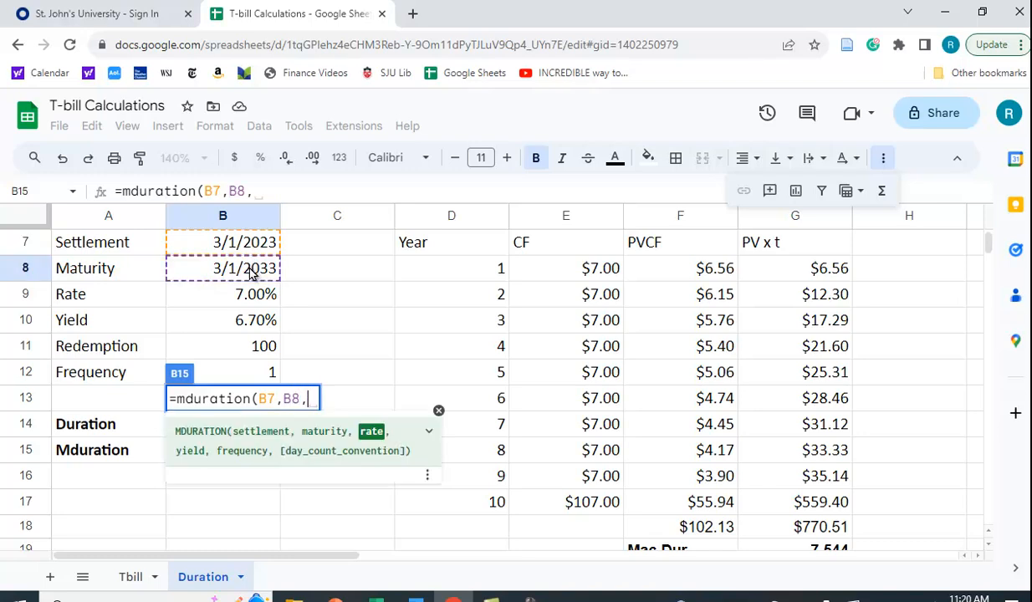
pyautogui.click(253, 292)
pyautogui.write(',')
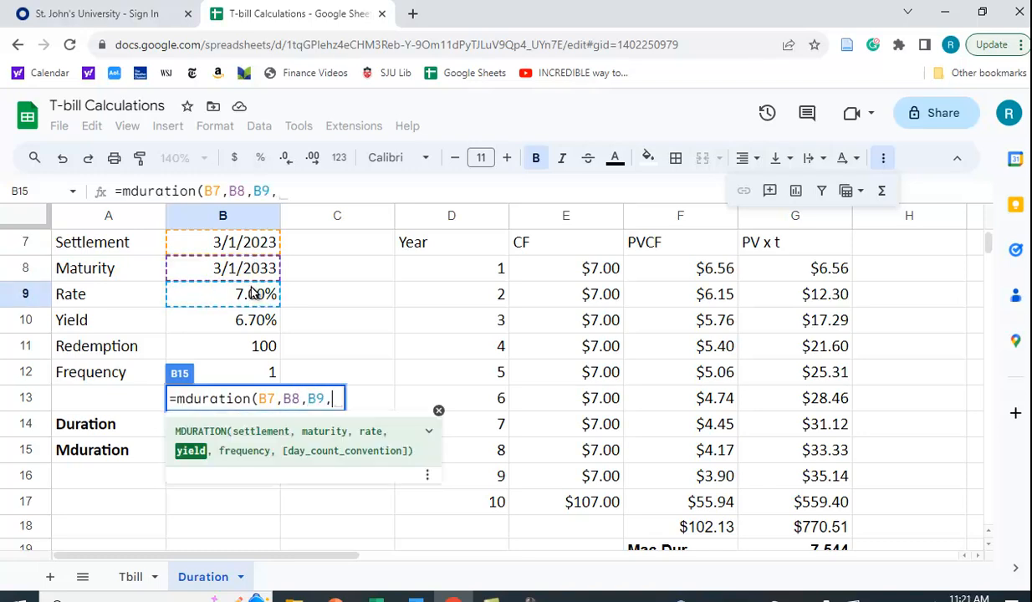
# - Complete the MDURATION formula in B15 with yield B10 and frequency B12
pyautogui.click(255, 320)
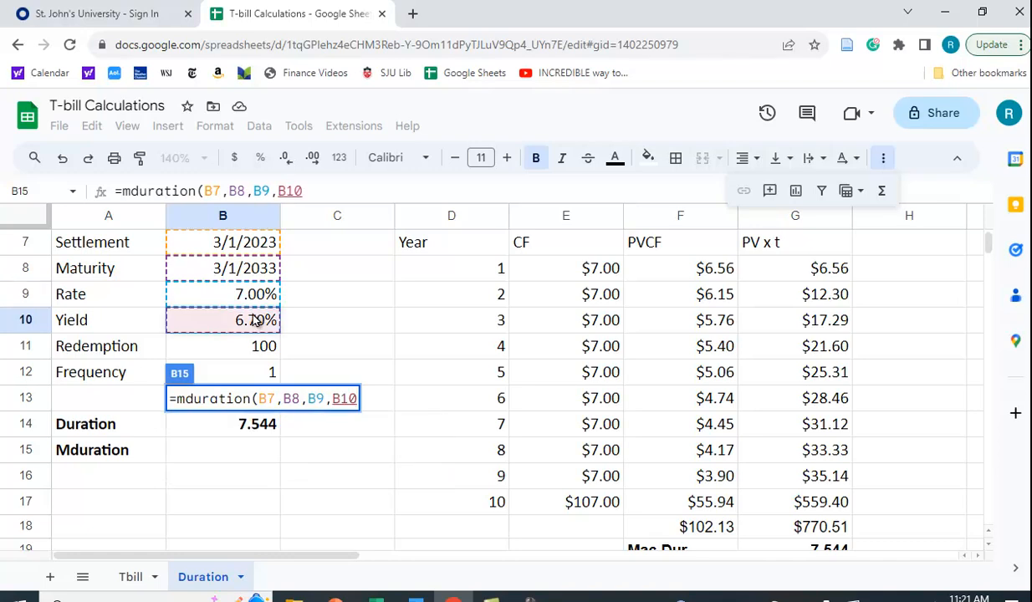
pyautogui.write(',')
pyautogui.scroll(-2, 292, 339)
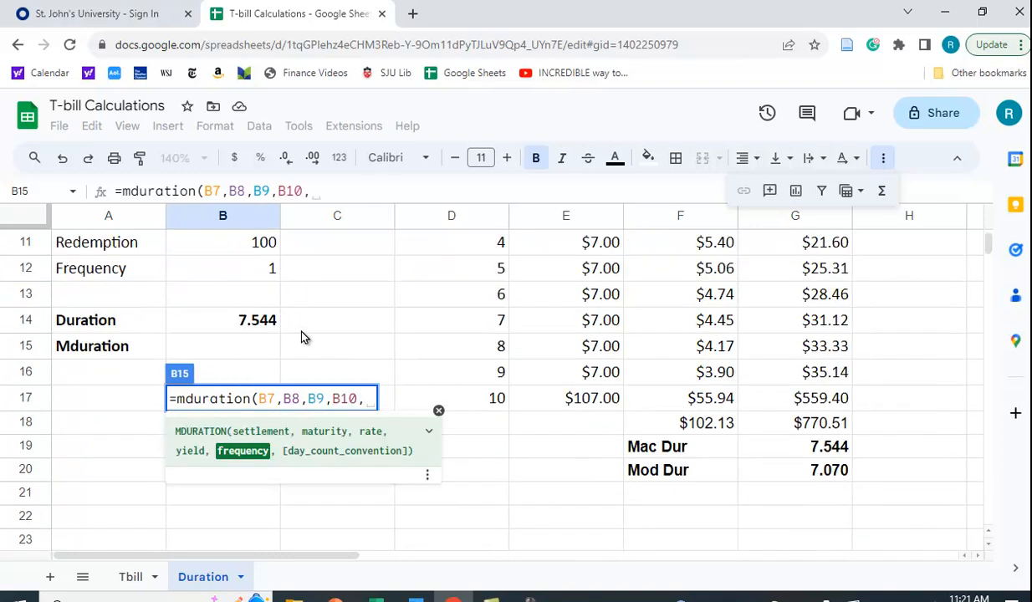
pyautogui.scroll(1, 302, 333)
pyautogui.click(256, 325)
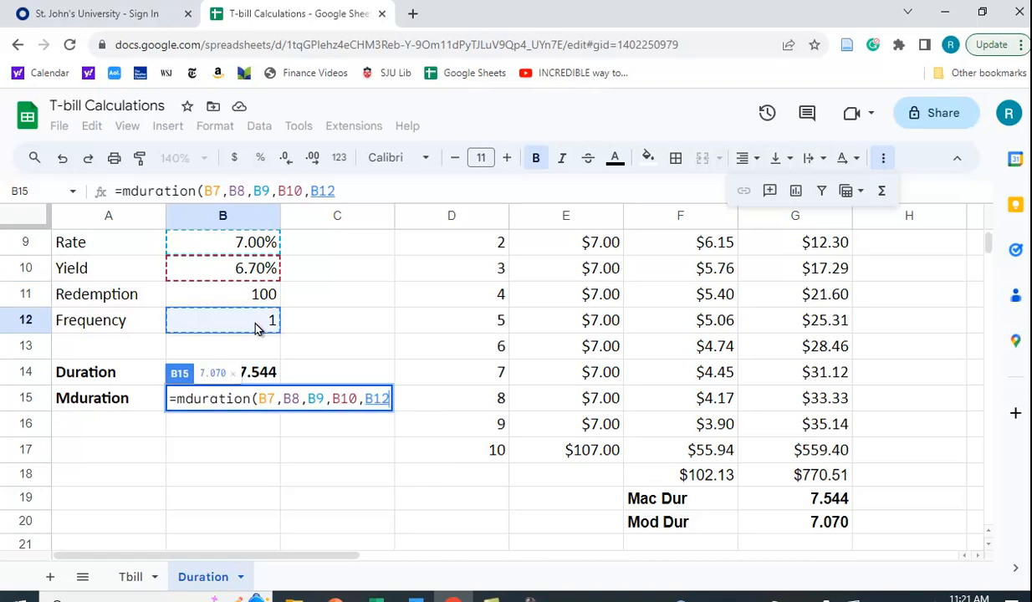
pyautogui.scroll(-1, 255, 326)
pyautogui.write(')')
pyautogui.press('Return')
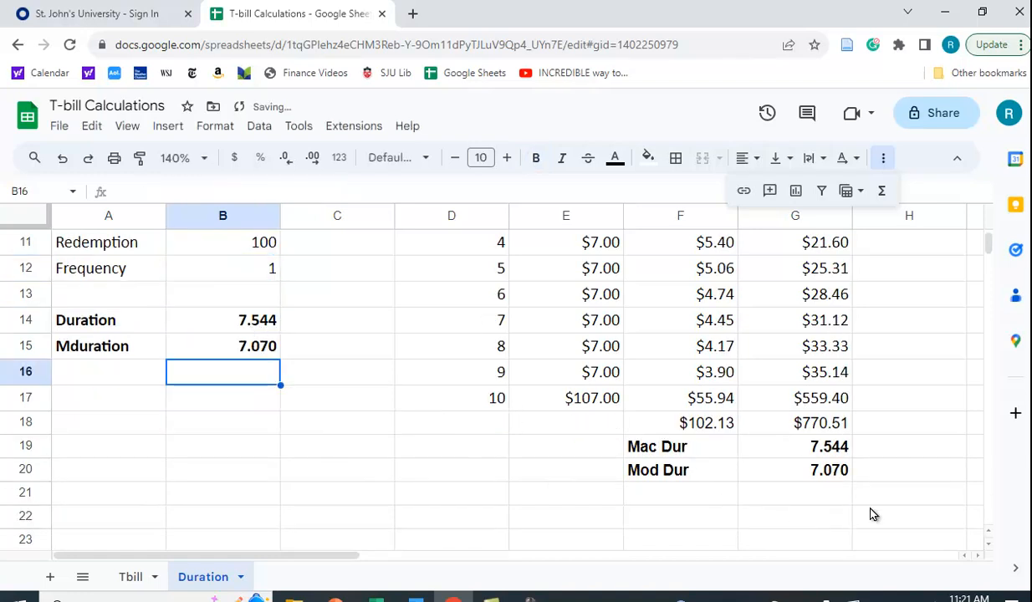
pyautogui.scroll(1, 619, 473)
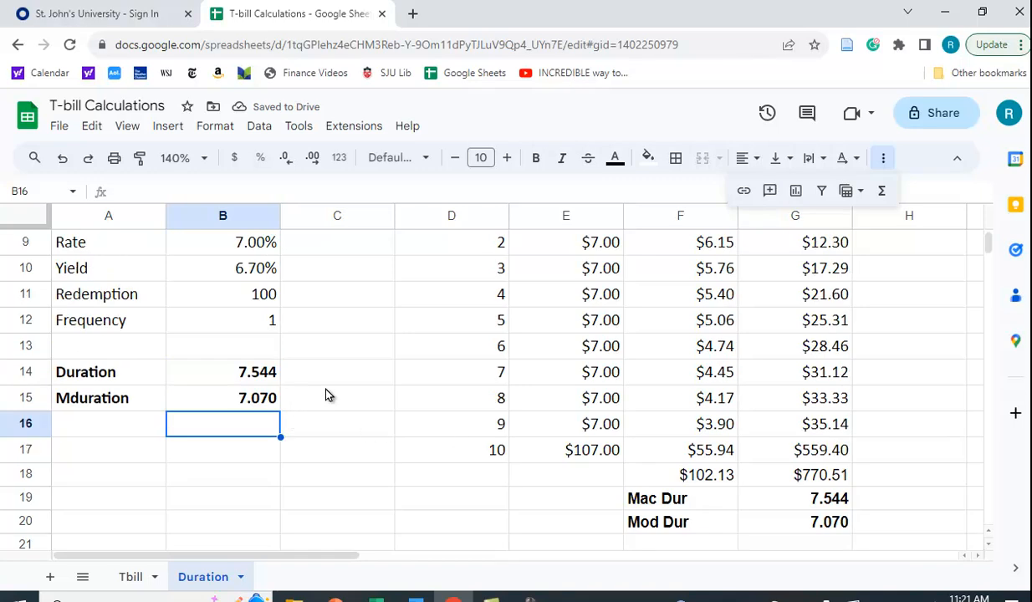